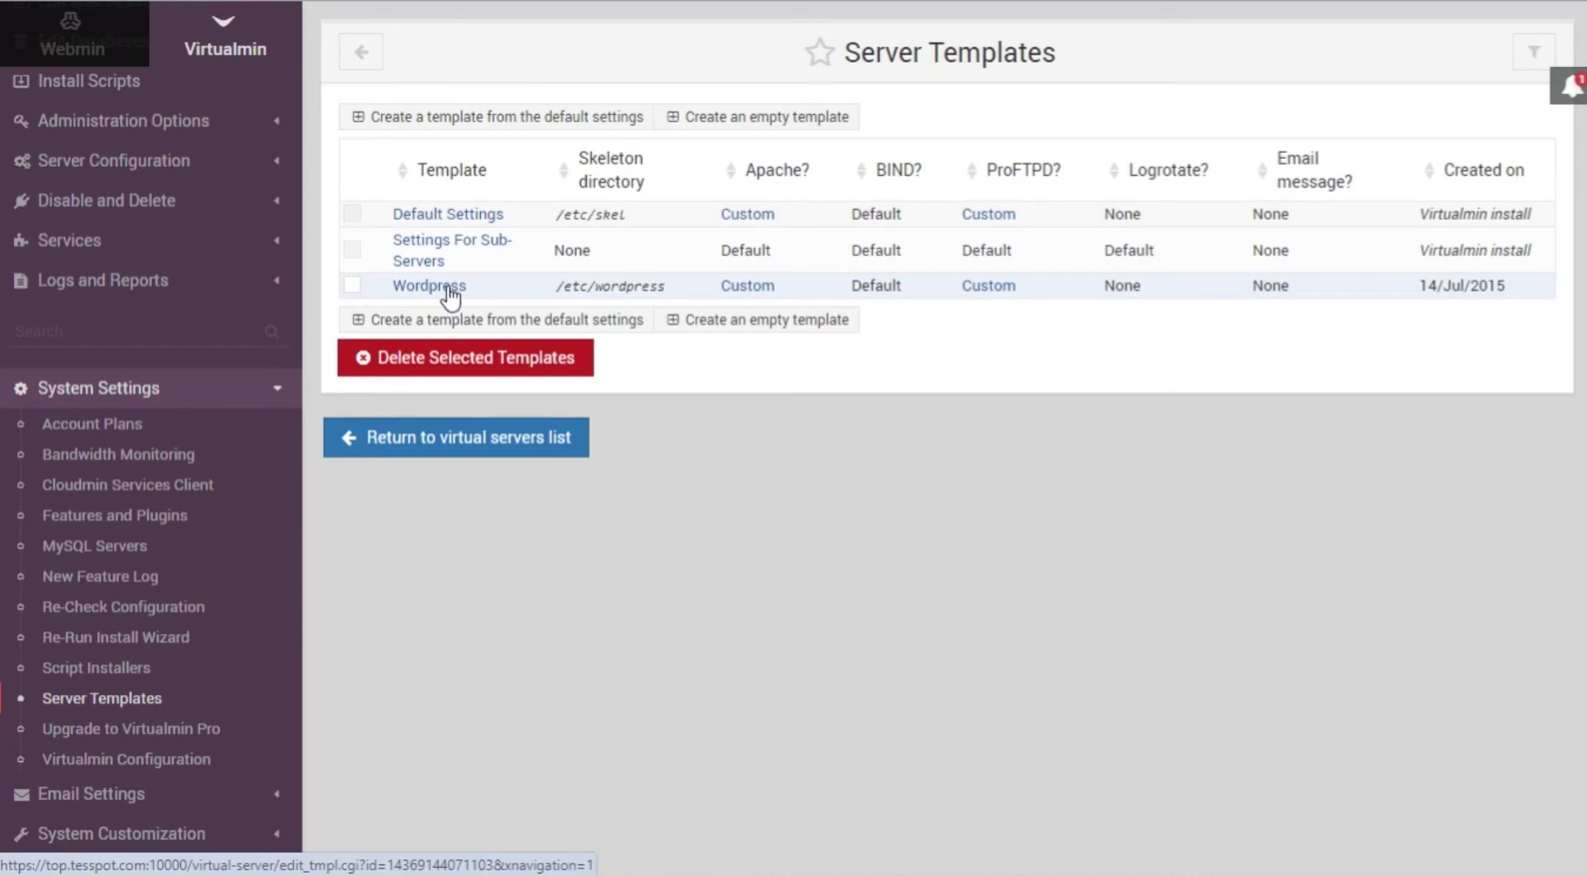
Open the Home directory section of the Wordpress server template
{"action": "left_click", "coordinate": [449, 286]}
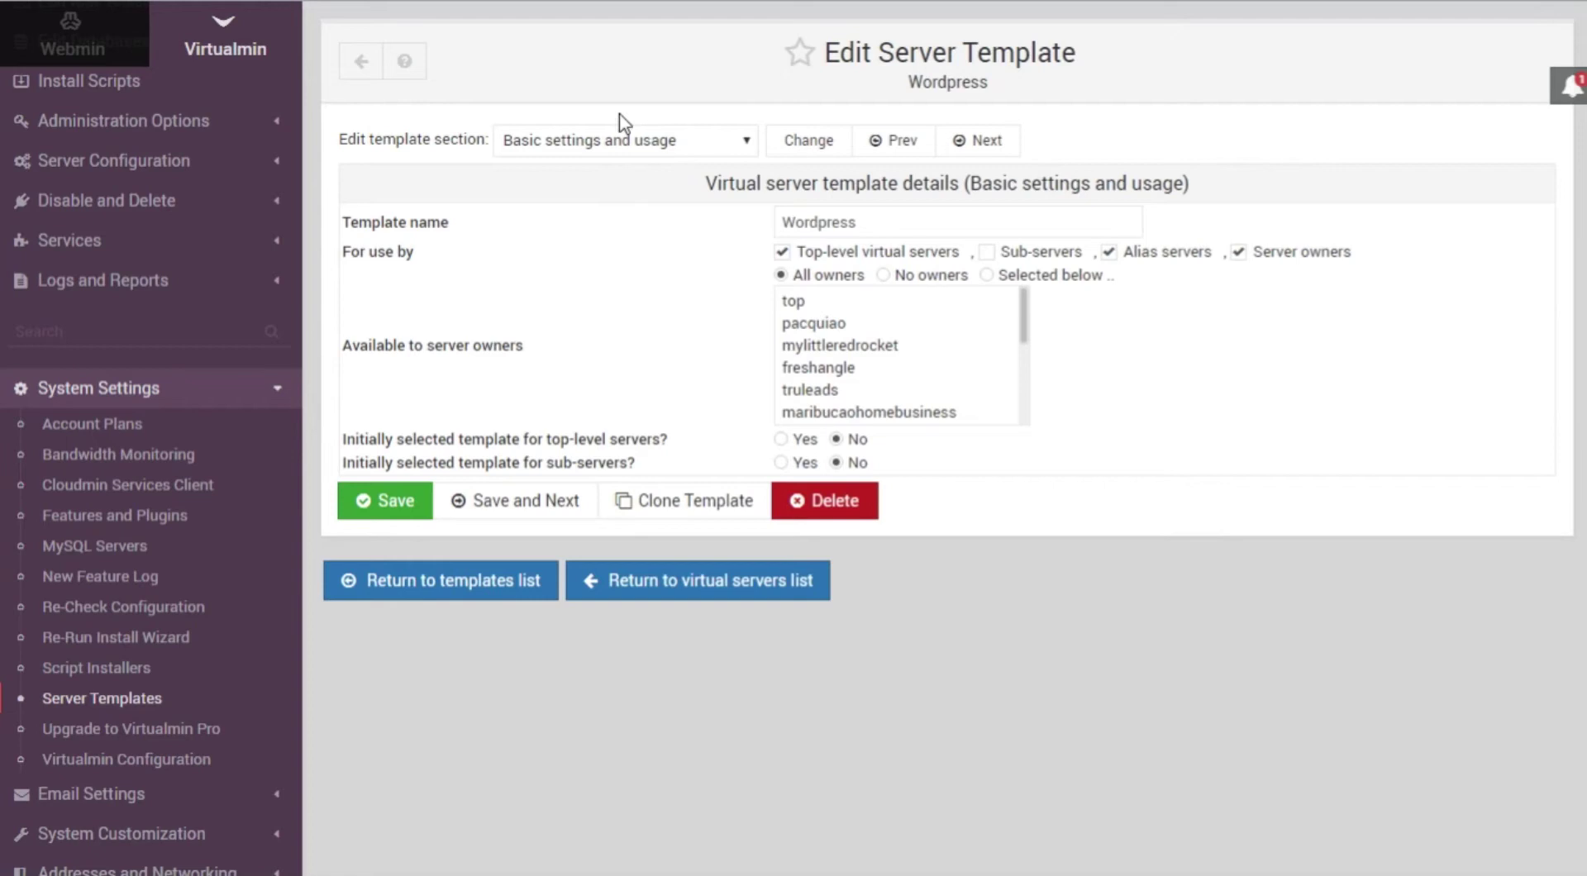
{"action": "left_click", "coordinate": [657, 149]}
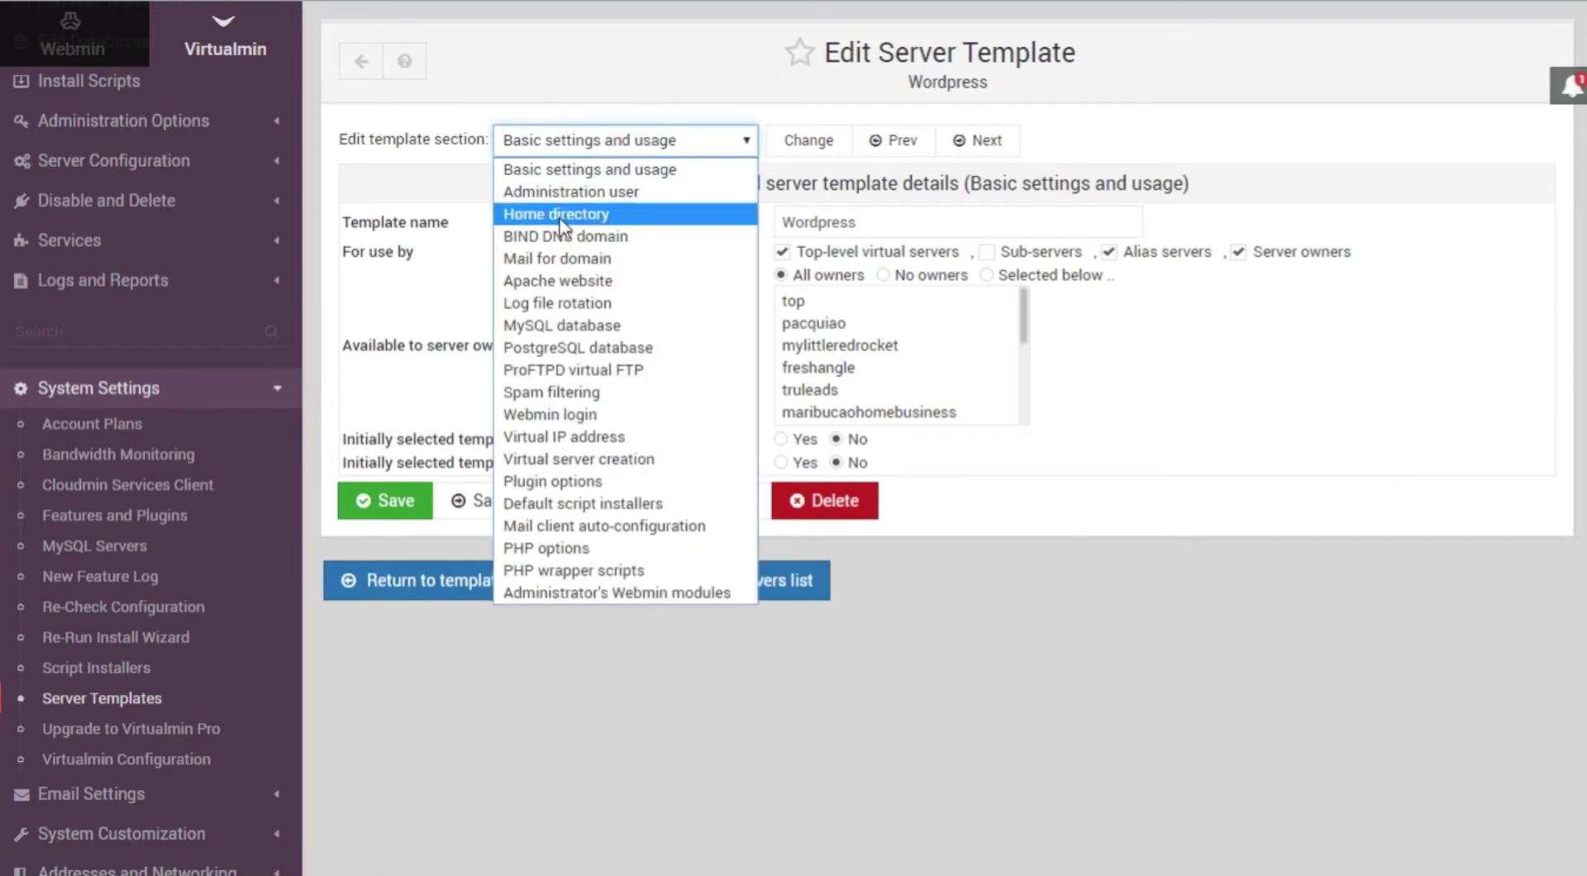
{"action": "left_click", "coordinate": [596, 217]}
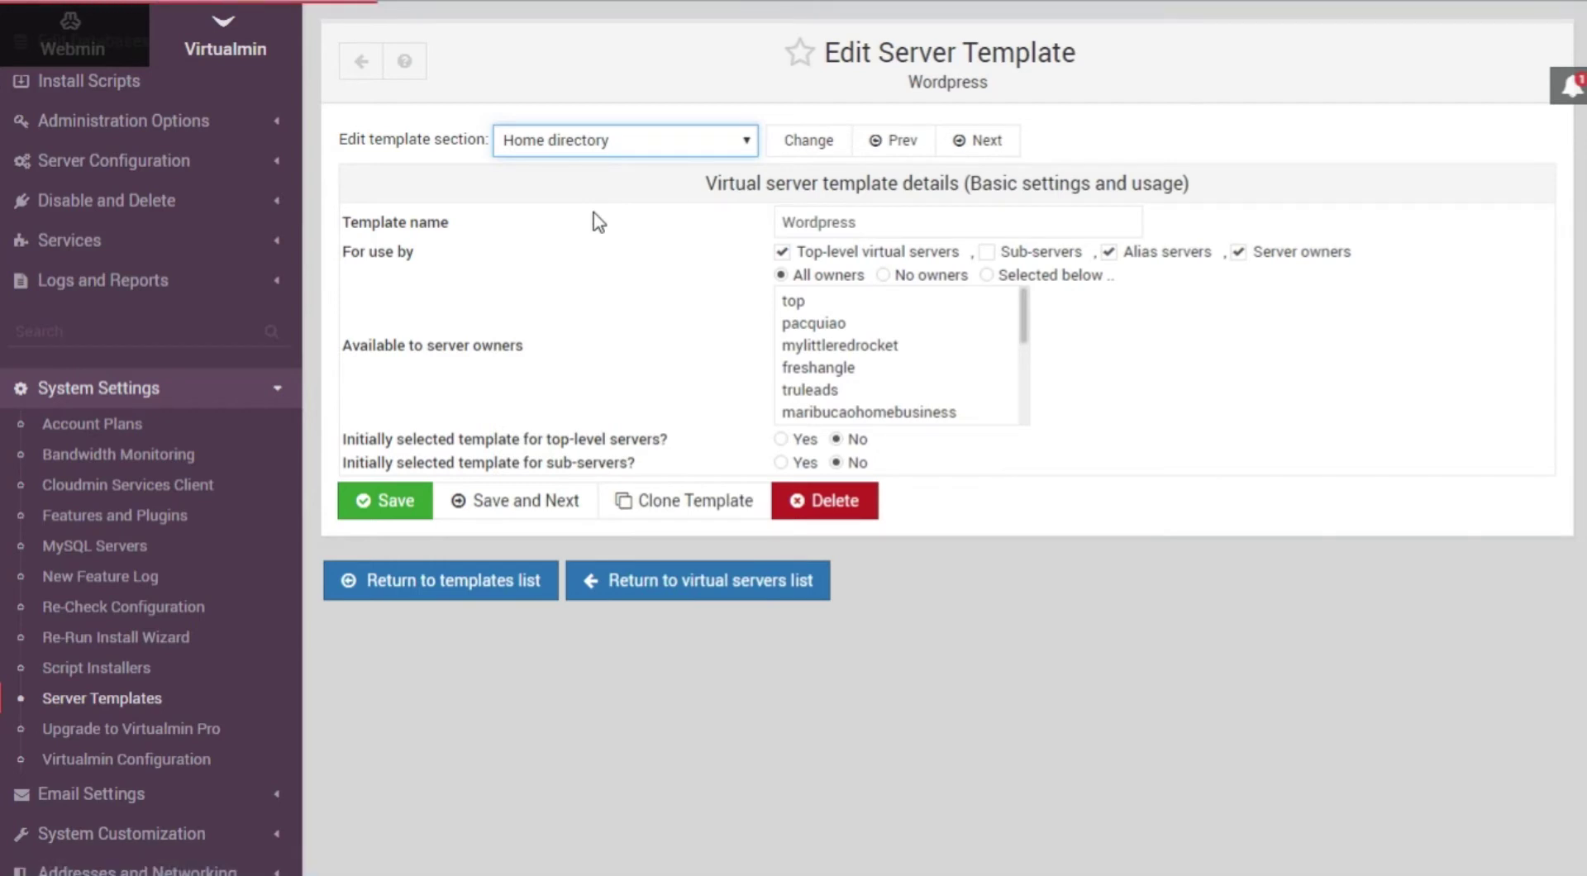
Review the template's skeleton directory and the file patterns set to be the only ones substituted
{"action": "left_click_drag", "start_coordinate": [794, 316], "coordinate": [662, 322]}
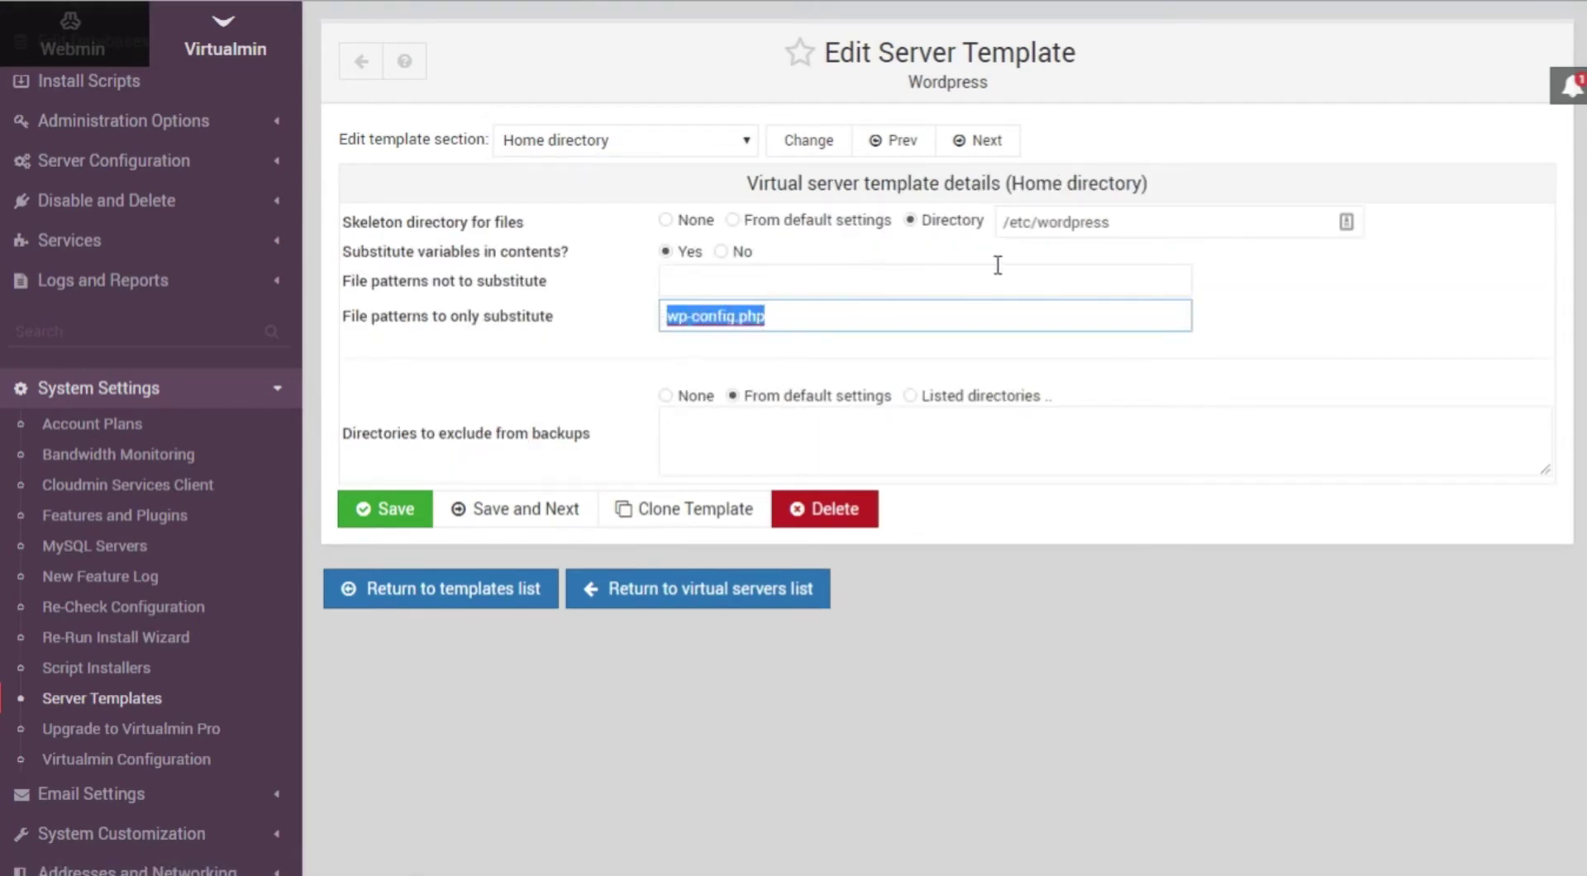
{"action": "left_click_drag", "start_coordinate": [1140, 222], "coordinate": [992, 263]}
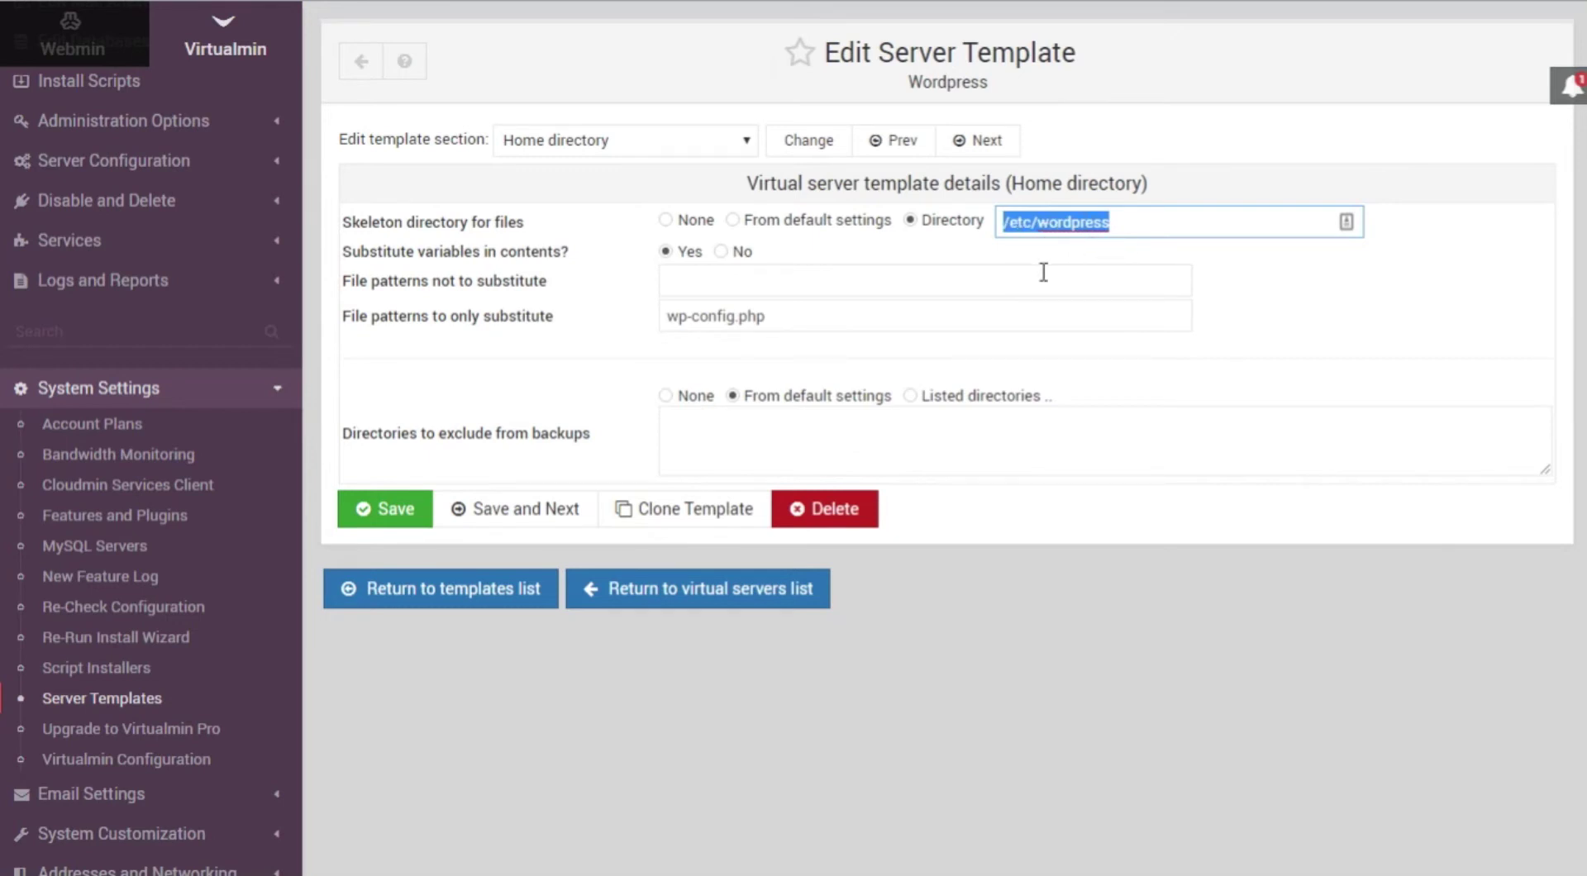
{"action": "left_click_drag", "start_coordinate": [776, 311], "coordinate": [664, 314]}
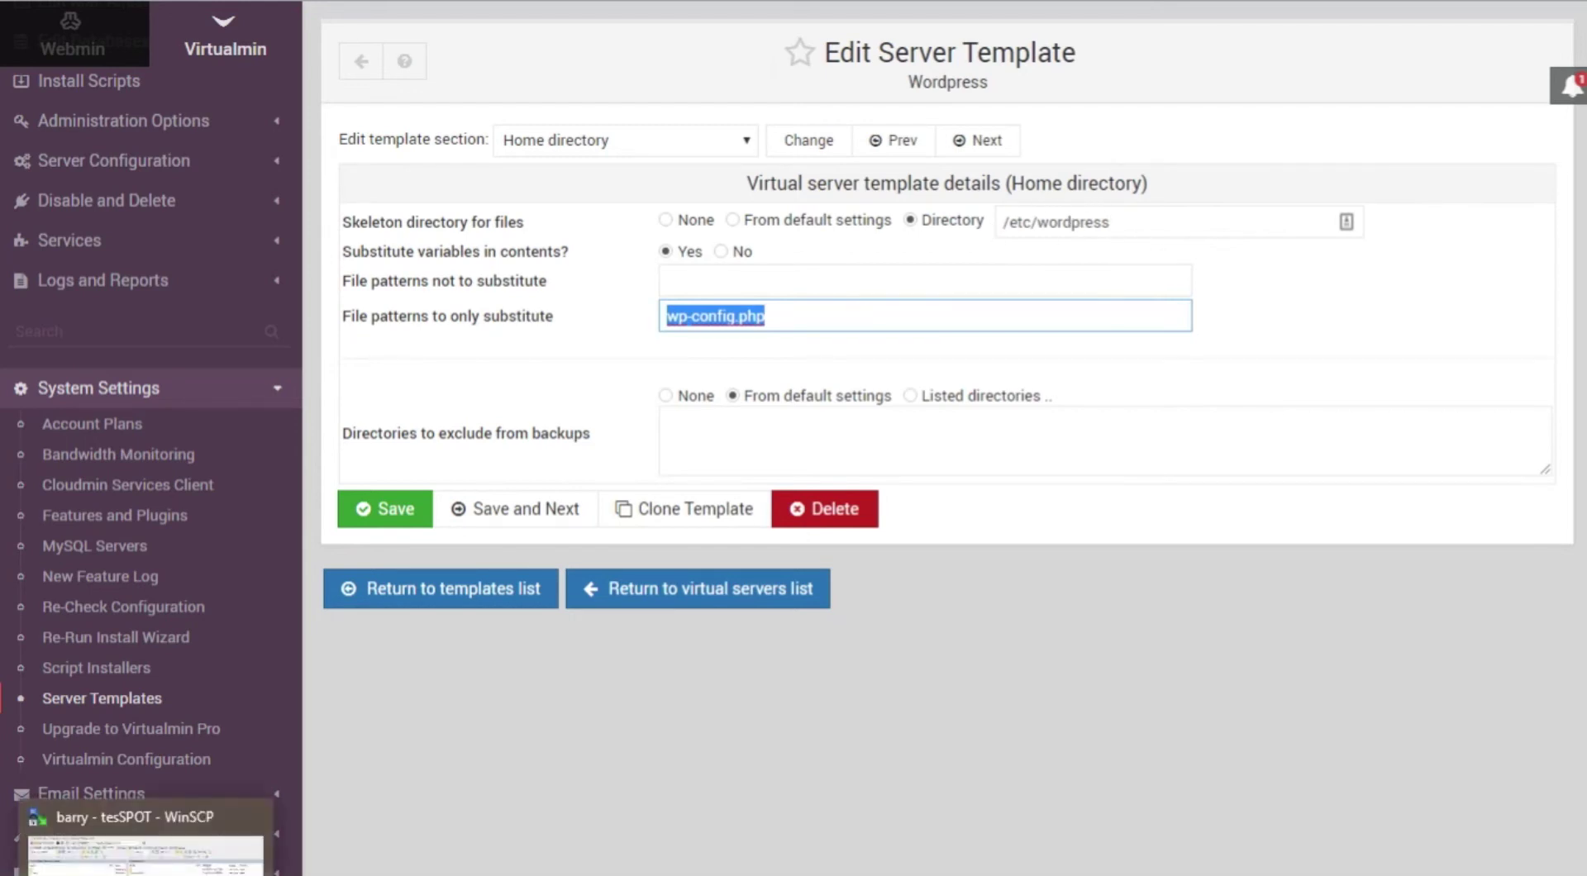
Check the remote wordpress folder in WinSCP against the template's skeleton directory in Virtualmin
{"action": "left_click", "coordinate": [166, 851]}
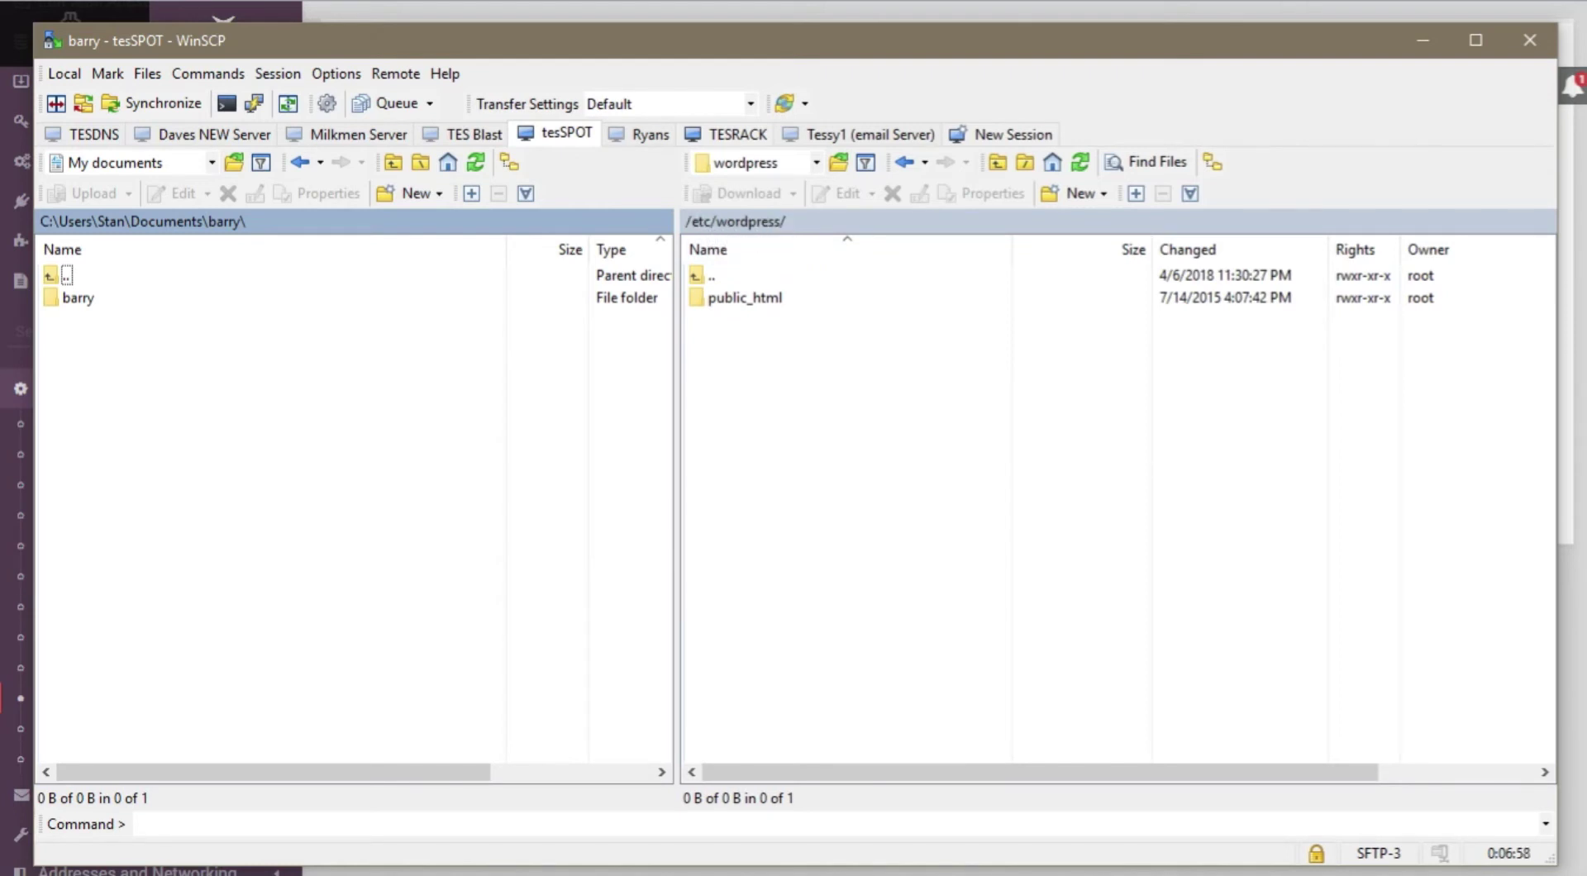
{"action": "left_click", "coordinate": [1423, 40]}
{"action": "left_click_drag", "start_coordinate": [1120, 219], "coordinate": [991, 220]}
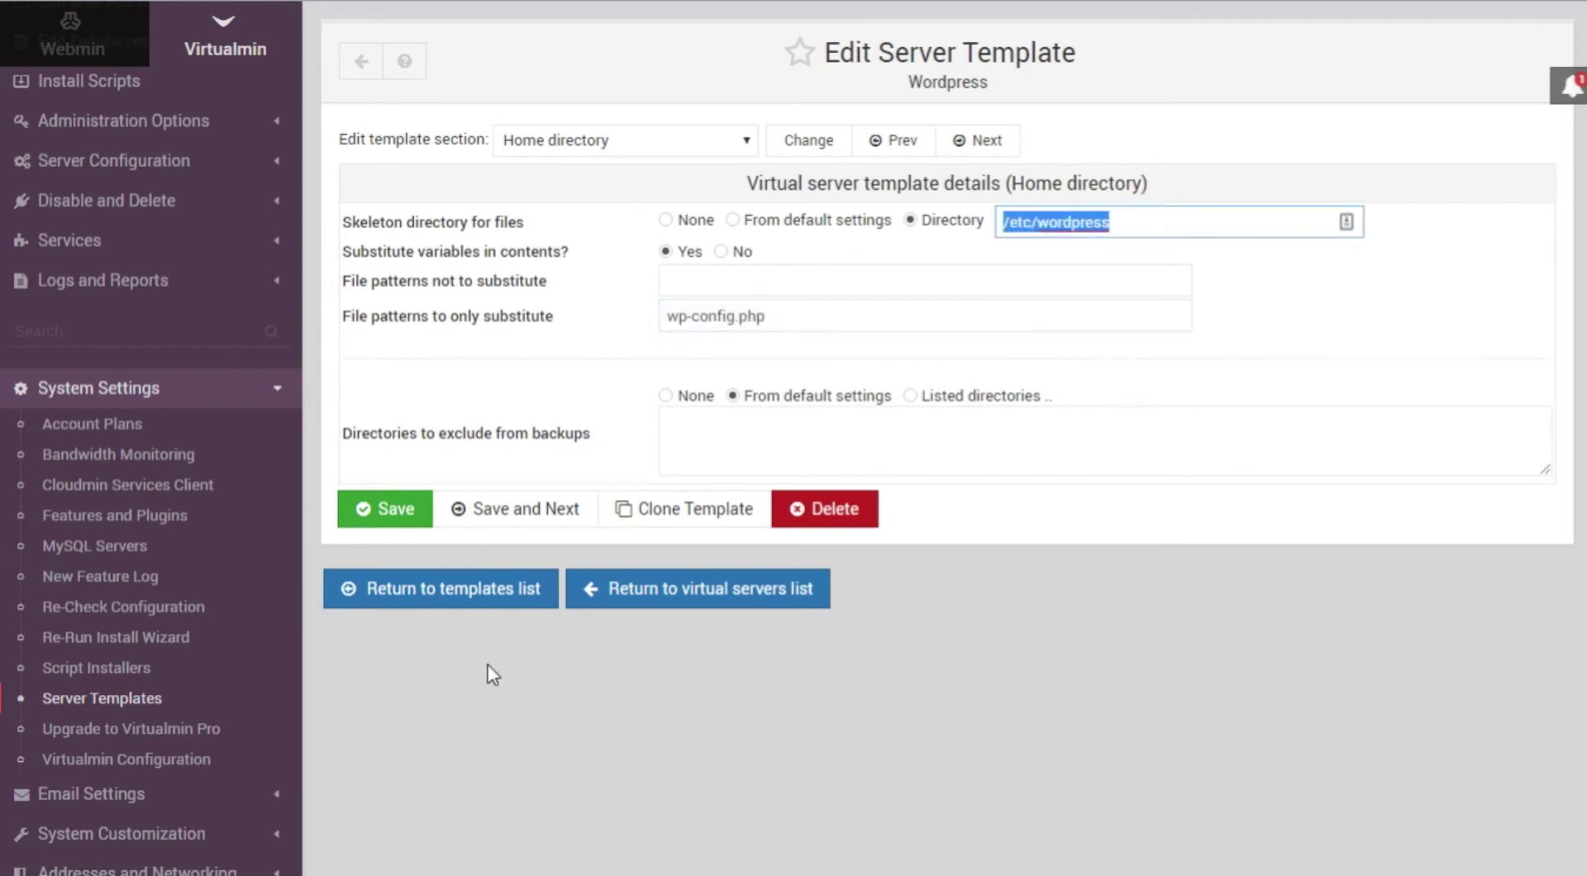
Switch to WinSCP and look through the public_html folder inside /etc/wordpress
{"action": "key", "text": "alt+Tab"}
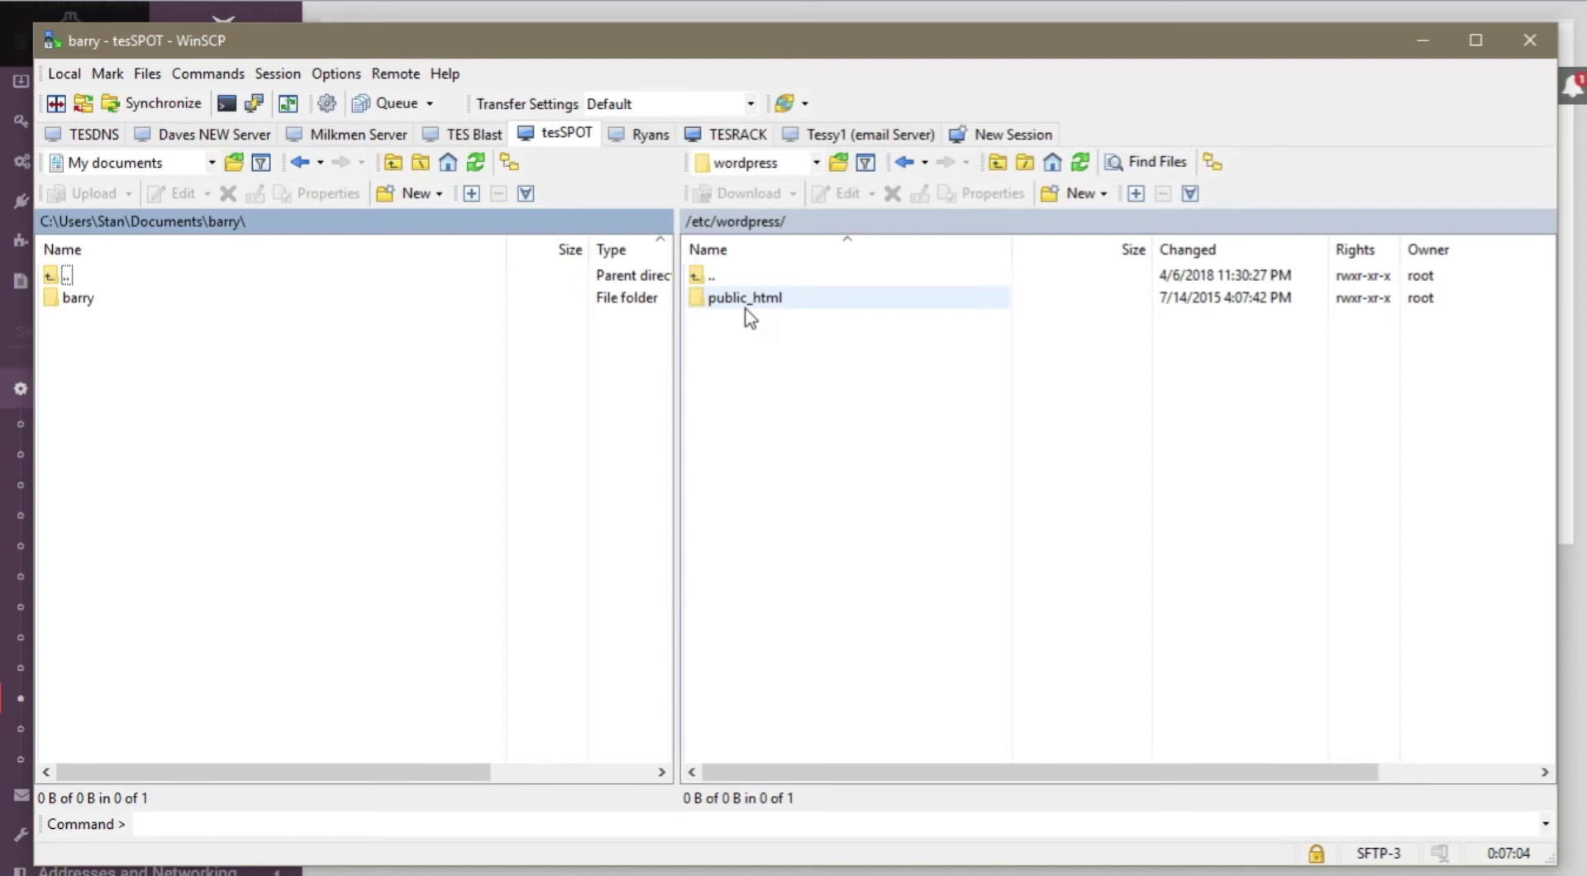
{"action": "left_click", "coordinate": [702, 303]}
{"action": "double_click", "coordinate": [701, 304]}
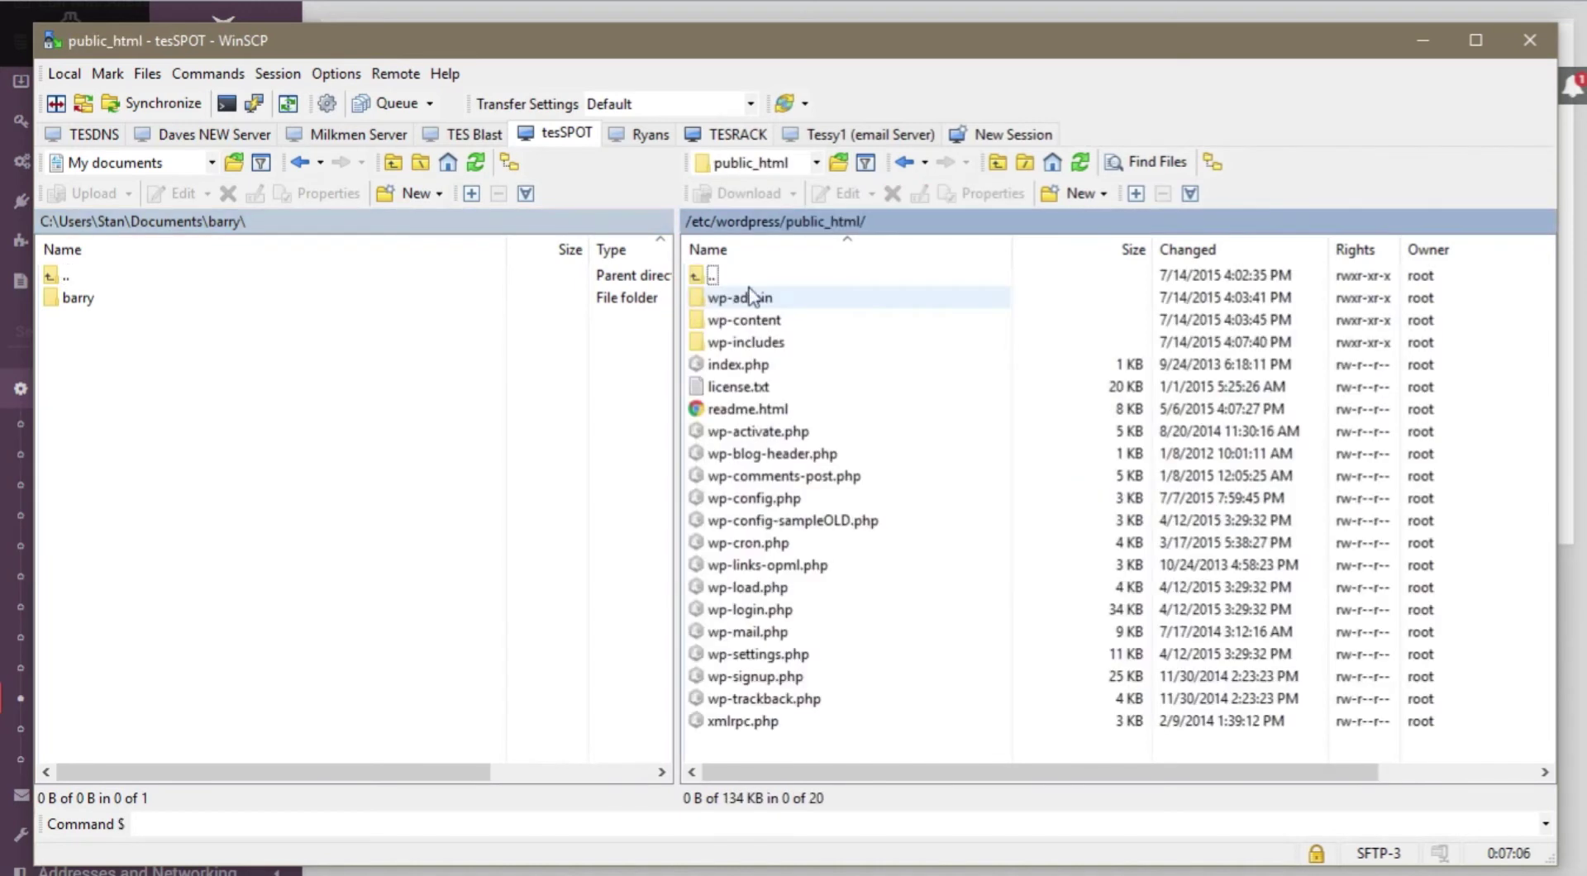
{"action": "double_click", "coordinate": [702, 277]}
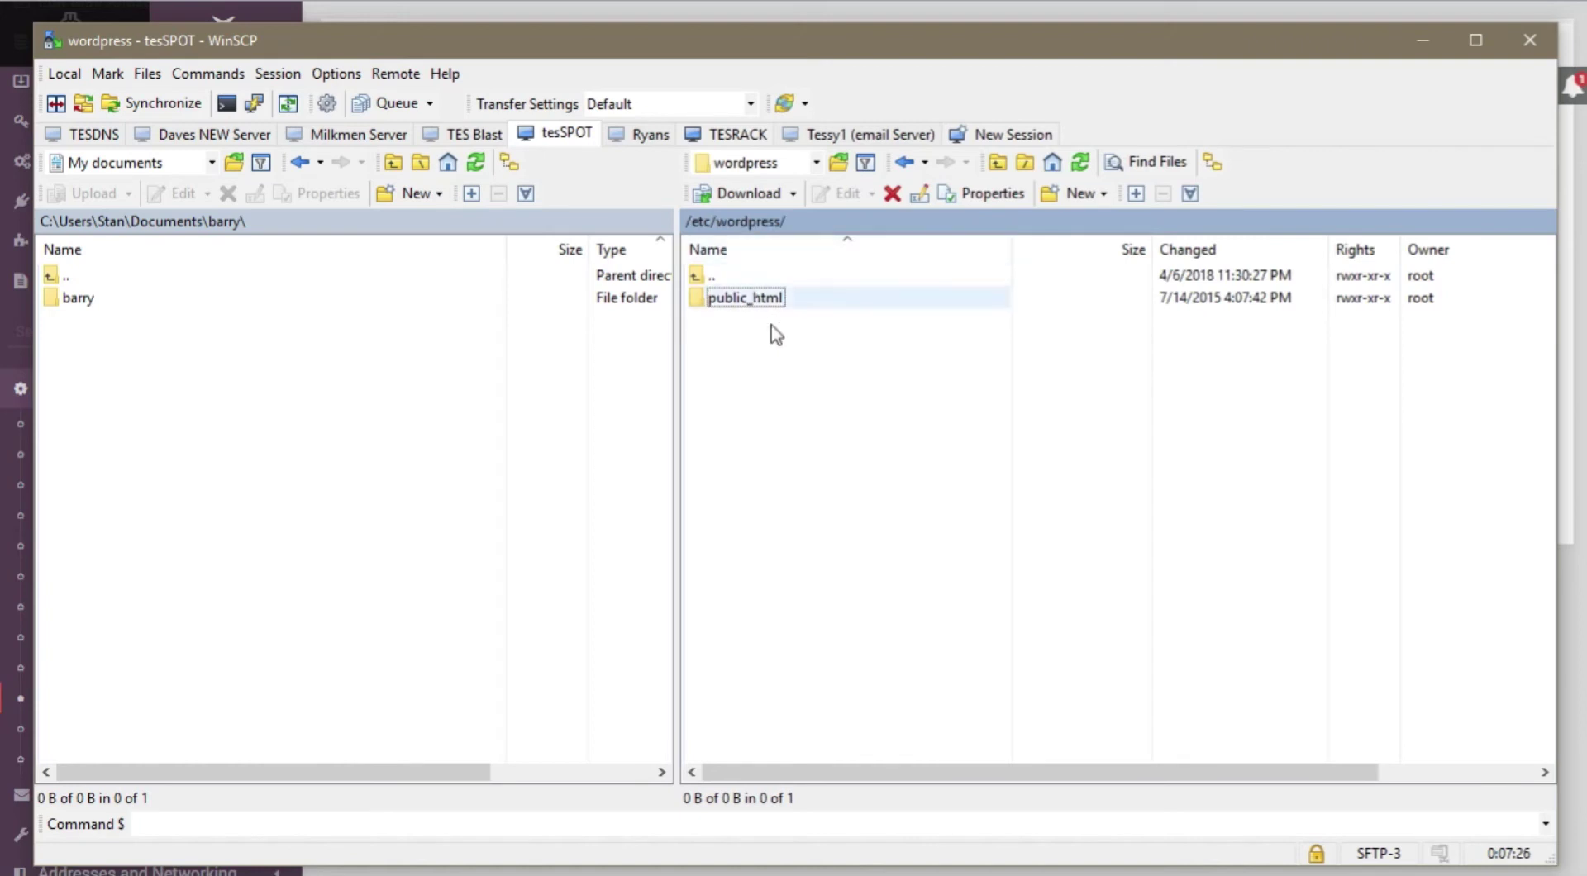
{"action": "left_click", "coordinate": [706, 308]}
{"action": "double_click", "coordinate": [701, 302]}
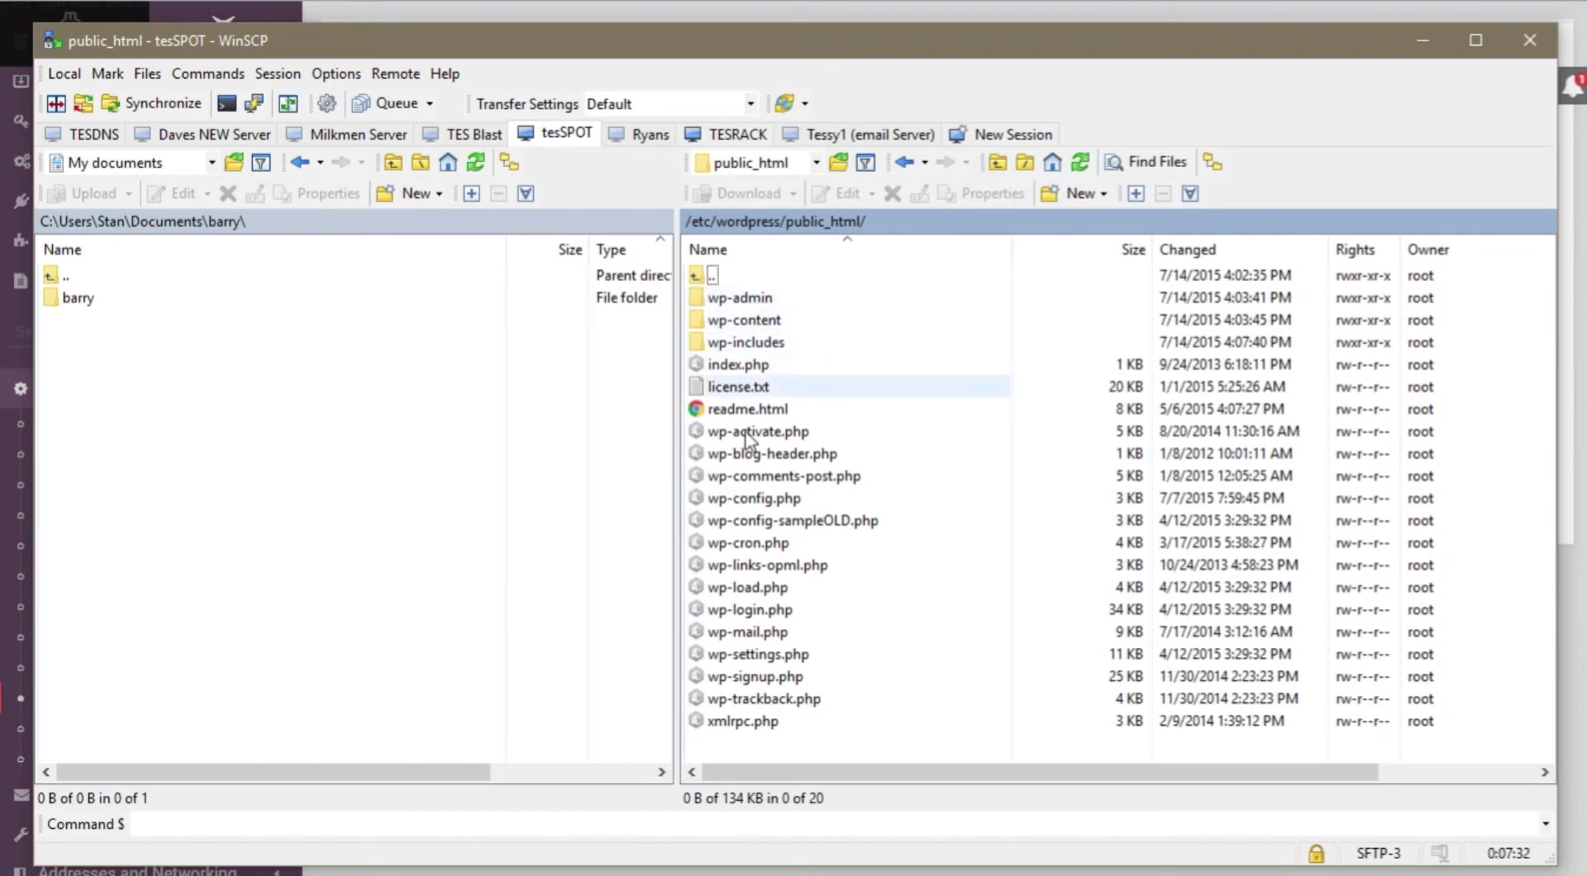
Open wp-config.php from the remote public_html folder in Notepad
{"action": "left_click", "coordinate": [754, 499]}
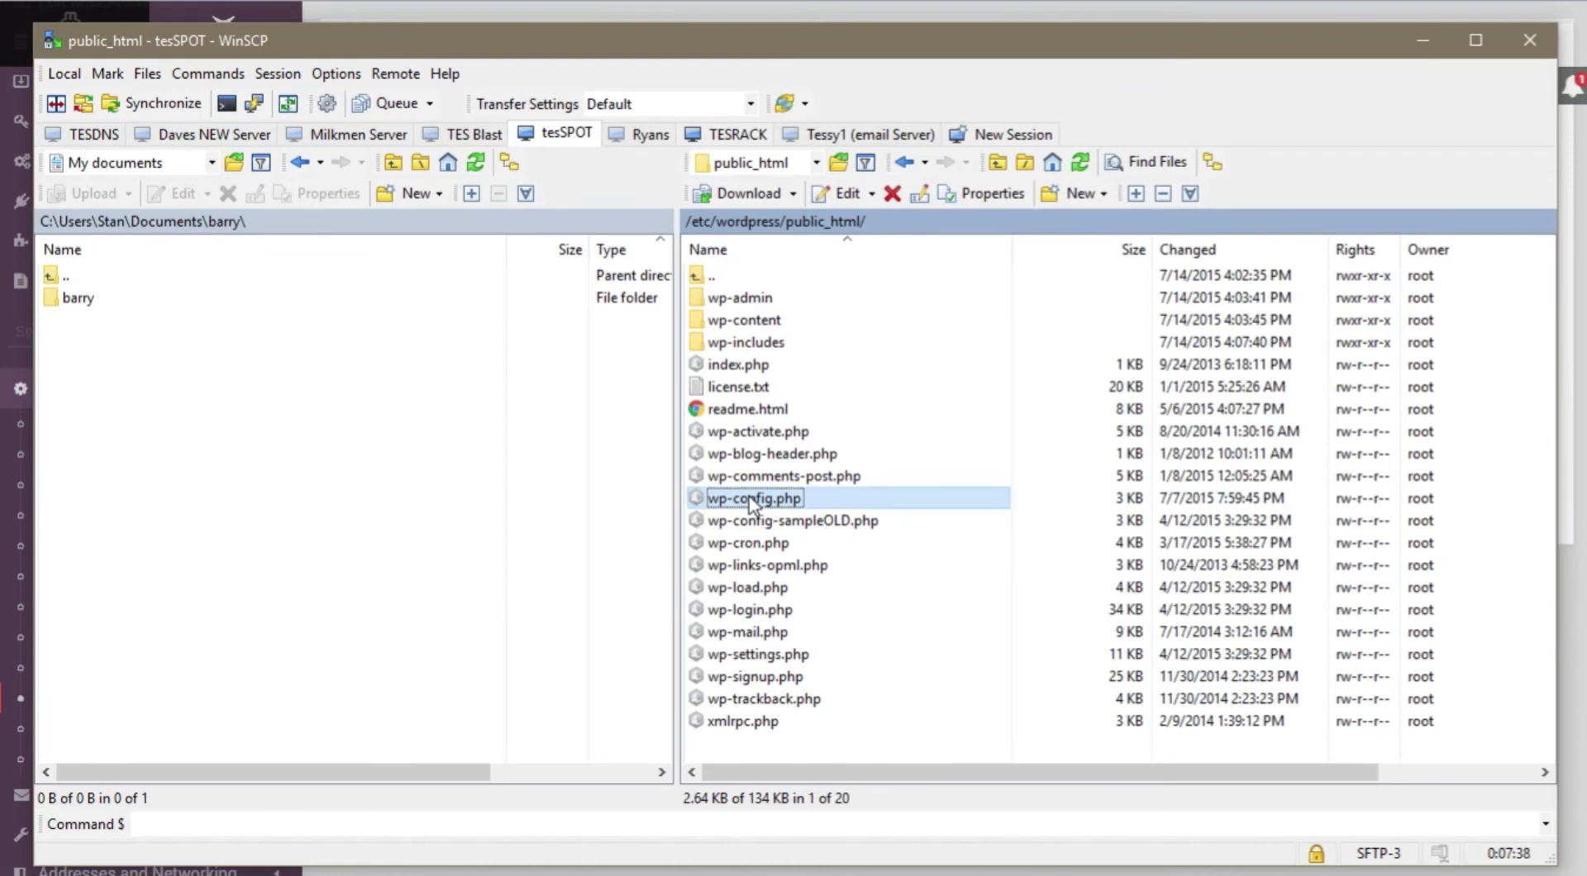
{"action": "double_click", "coordinate": [749, 496]}
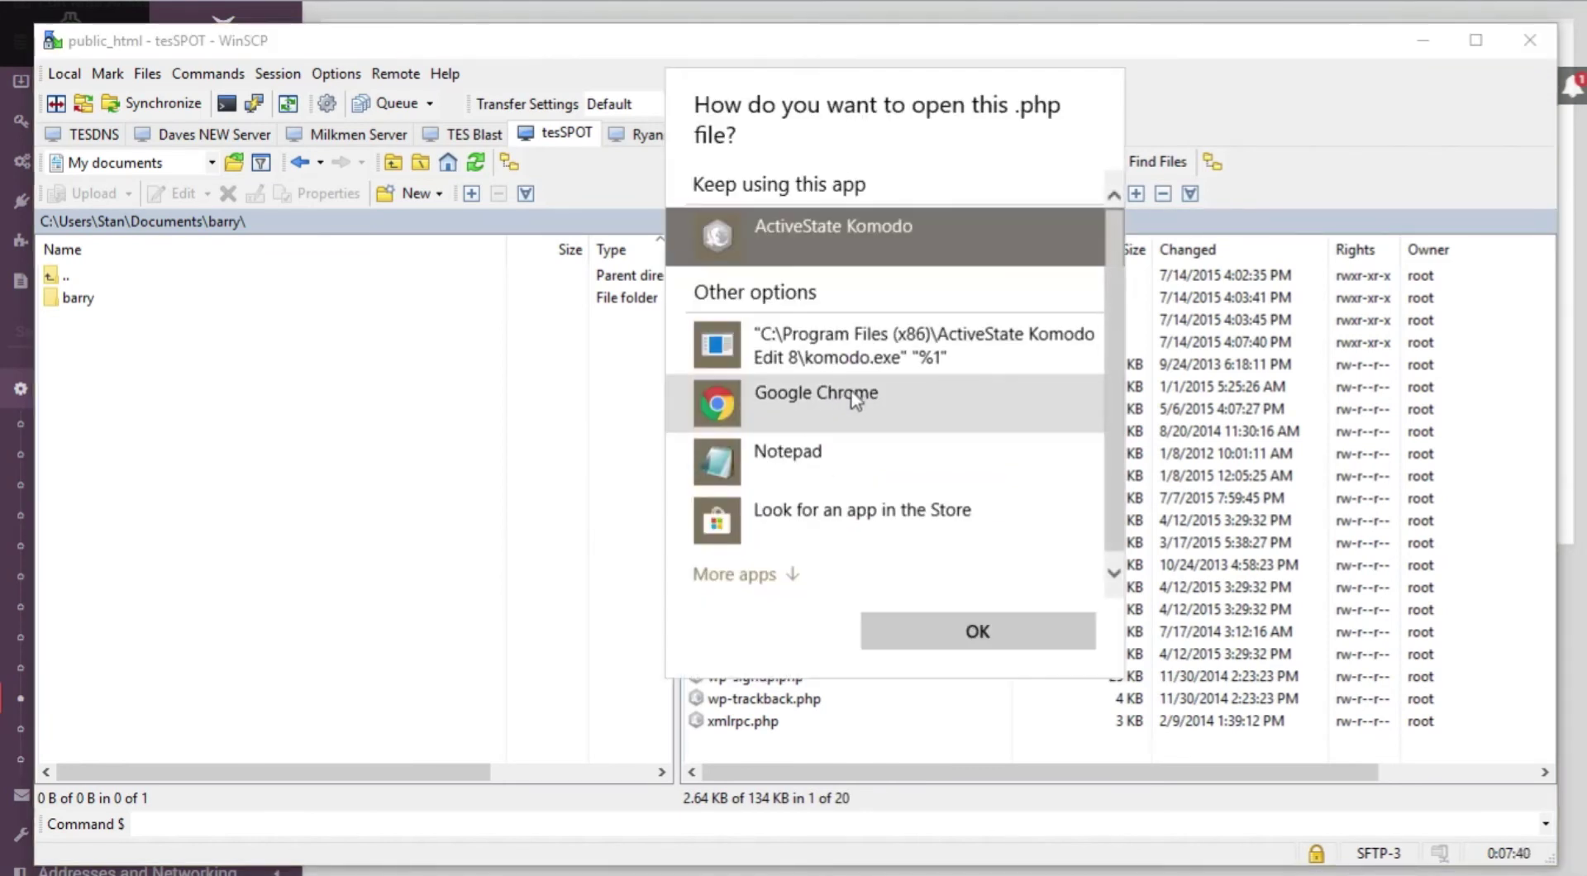
{"action": "left_click", "coordinate": [795, 451]}
{"action": "left_click", "coordinate": [987, 654]}
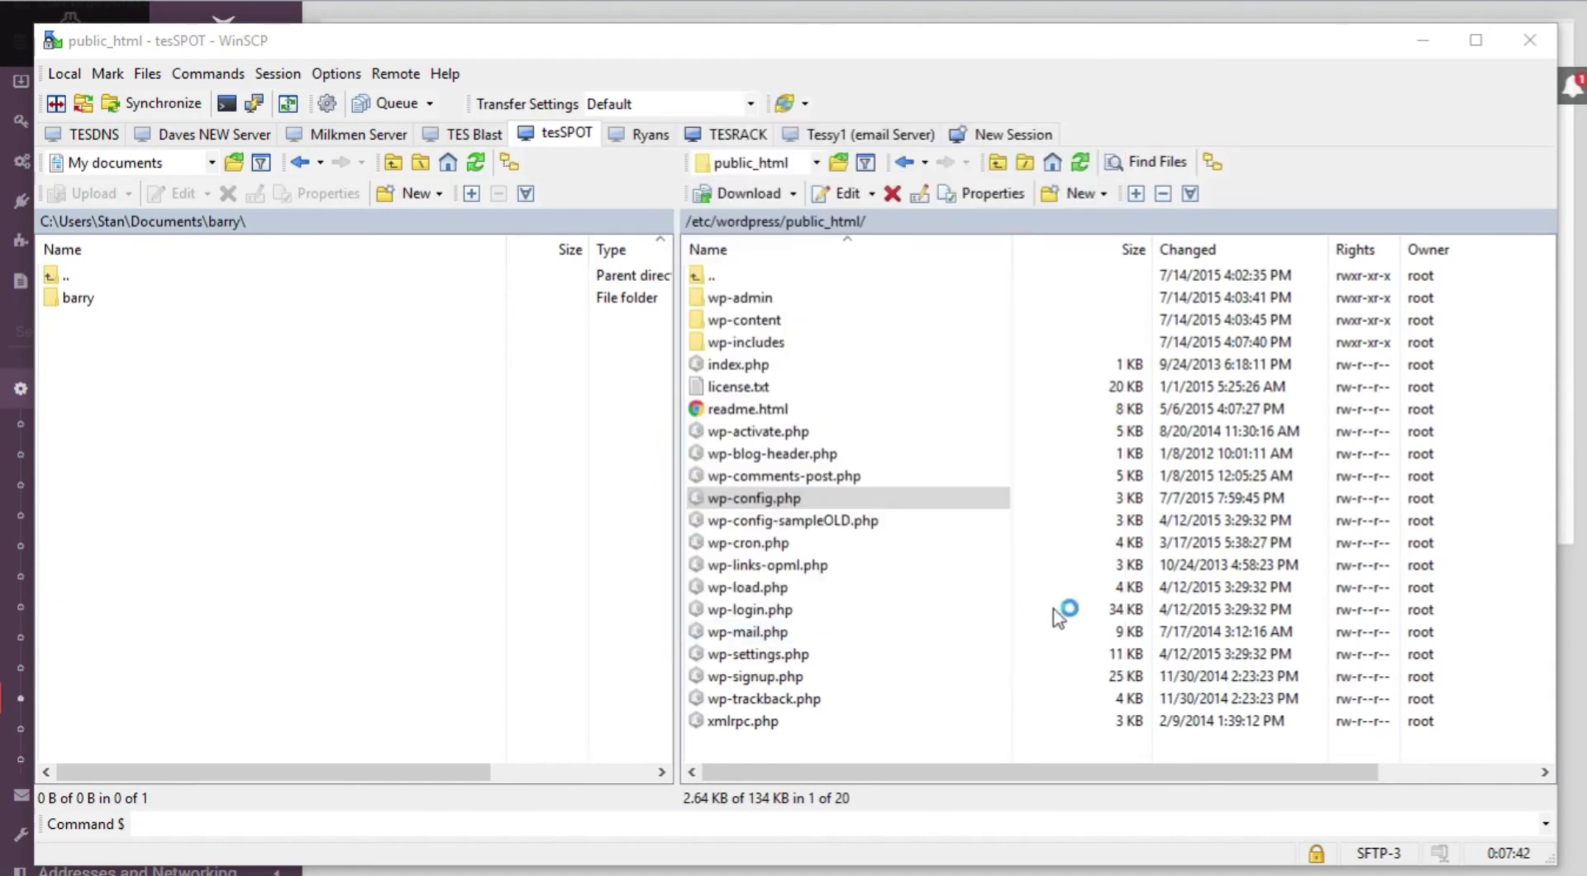
Examine the substitution variables used for DB_NAME, DB_USER and DB_PASSWORD in wp-config.php
{"action": "scroll", "coordinate": [850, 389], "scroll_direction": "down", "scroll_amount": 2}
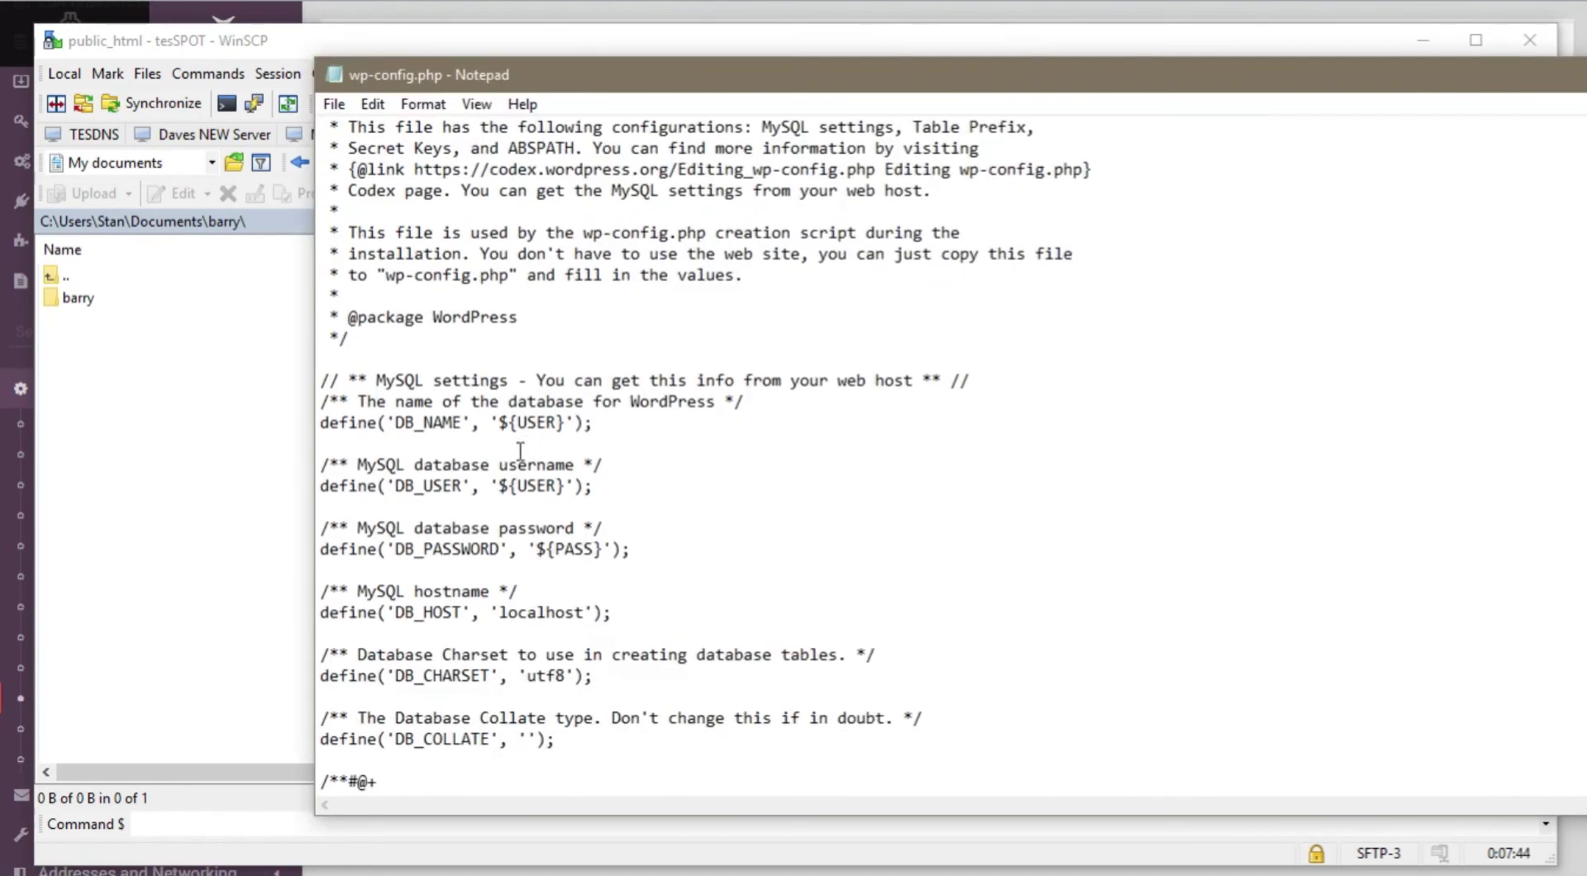
{"action": "left_click_drag", "start_coordinate": [501, 425], "coordinate": [568, 423]}
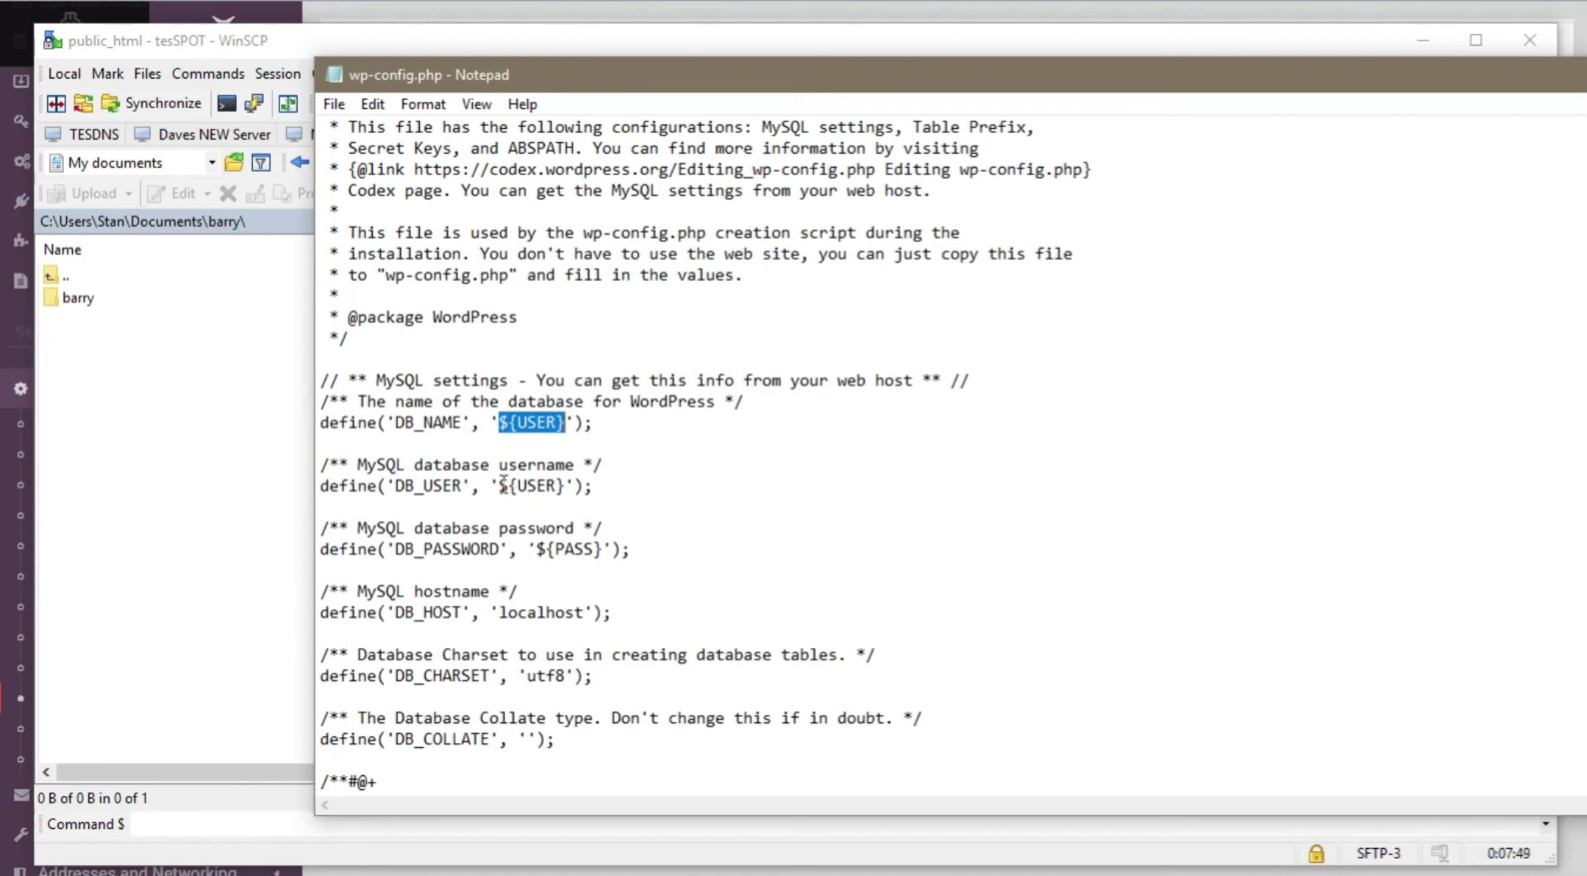
{"action": "left_click_drag", "start_coordinate": [500, 485], "coordinate": [568, 485]}
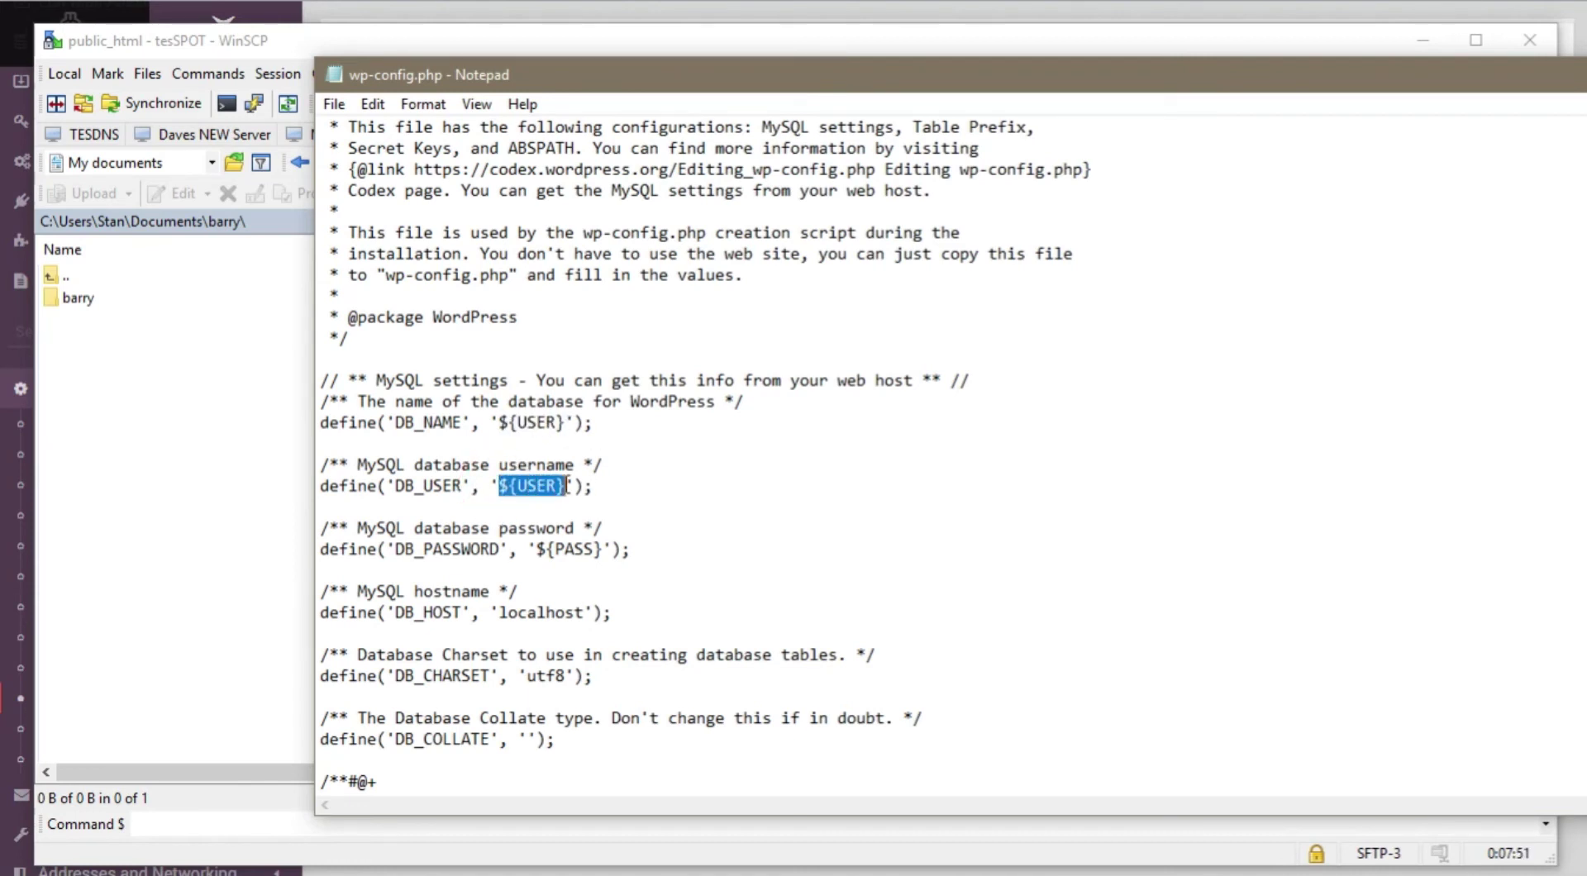
{"action": "left_click_drag", "start_coordinate": [537, 549], "coordinate": [603, 541]}
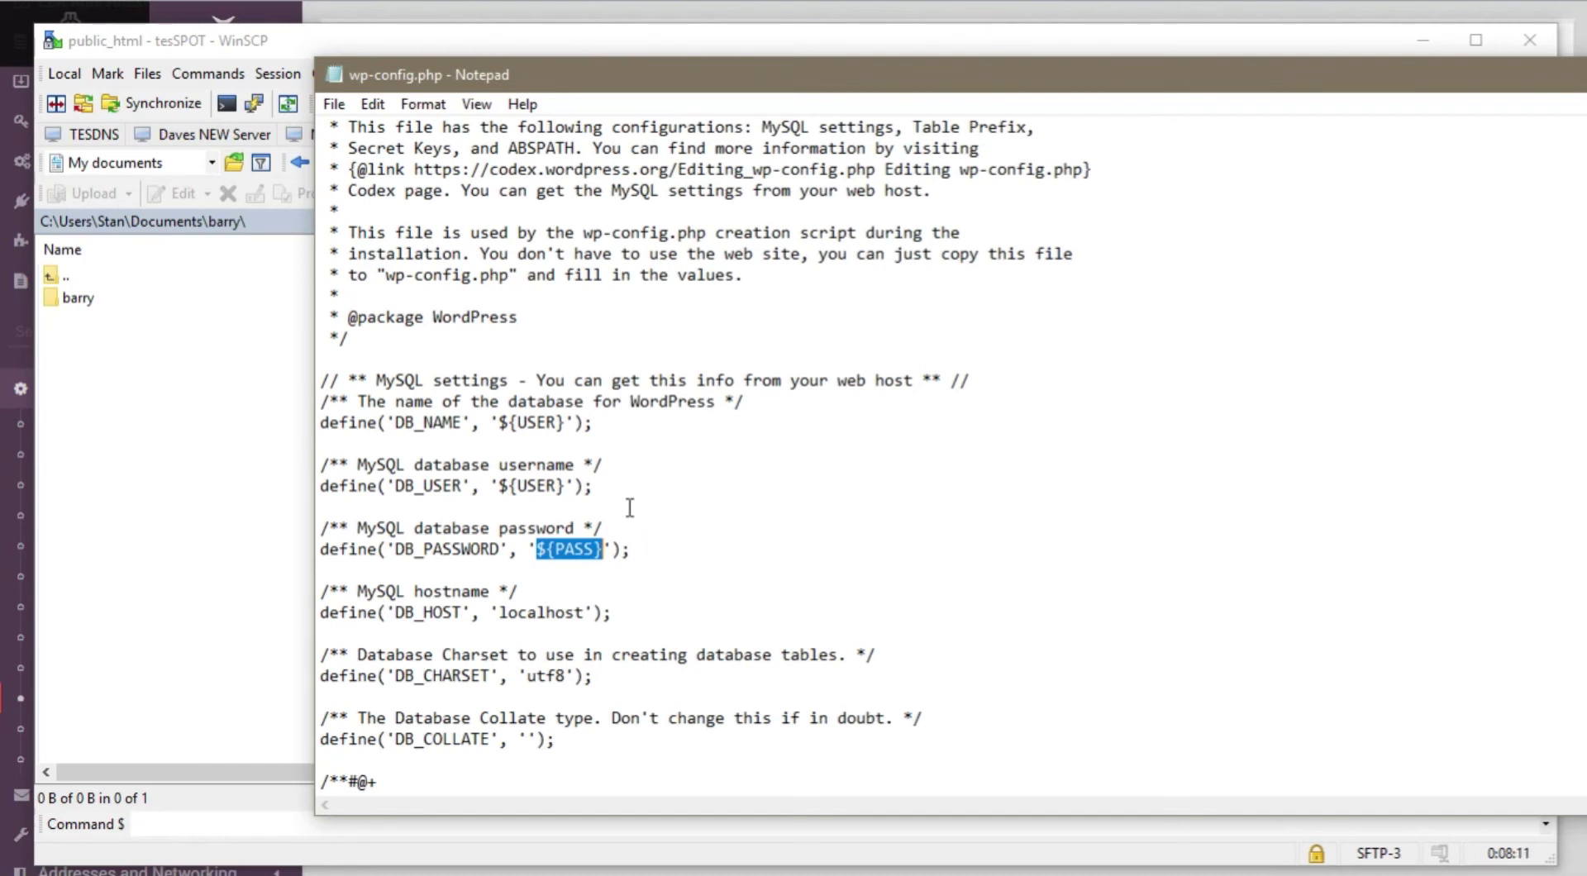
{"action": "left_click_drag", "start_coordinate": [565, 423], "coordinate": [499, 424]}
{"action": "left_click_drag", "start_coordinate": [567, 487], "coordinate": [498, 488]}
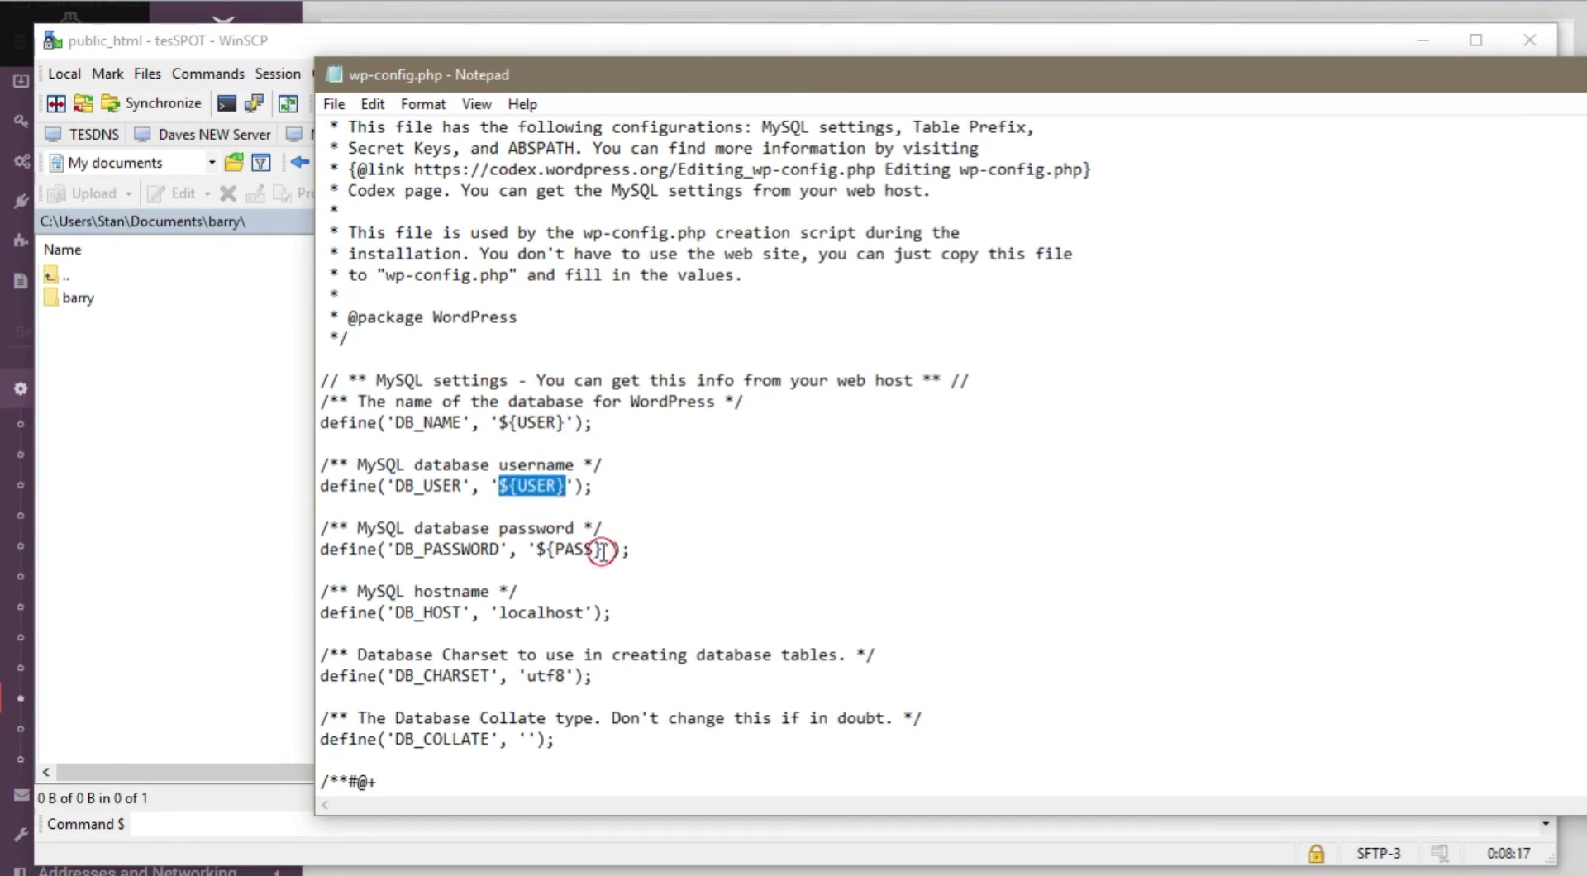
{"action": "left_click_drag", "start_coordinate": [606, 548], "coordinate": [536, 551]}
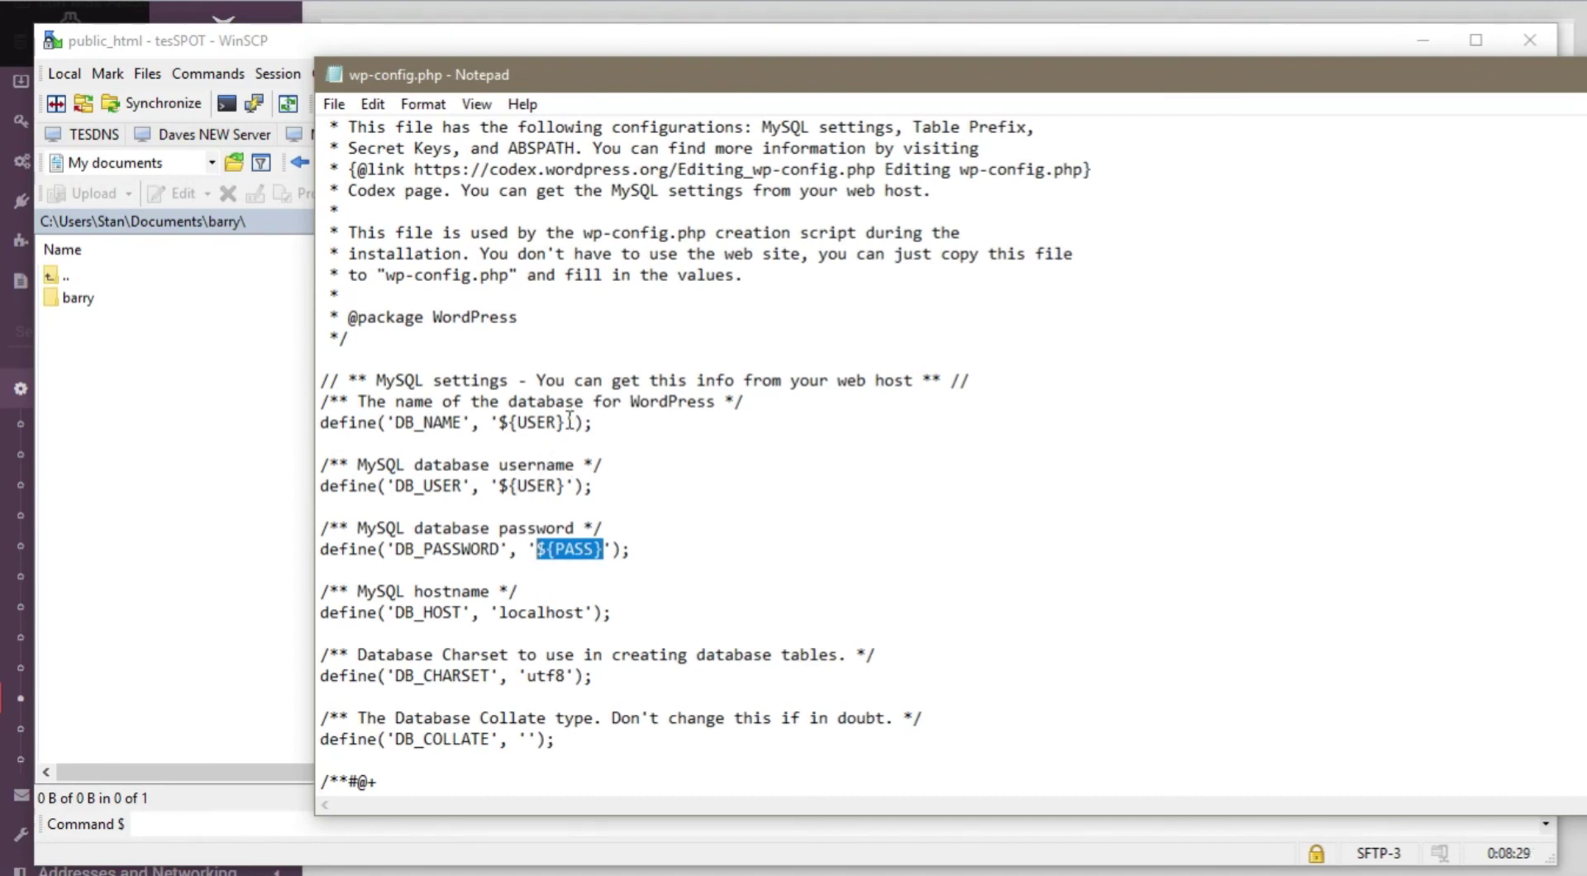
{"action": "left_click_drag", "start_coordinate": [570, 421], "coordinate": [501, 426]}
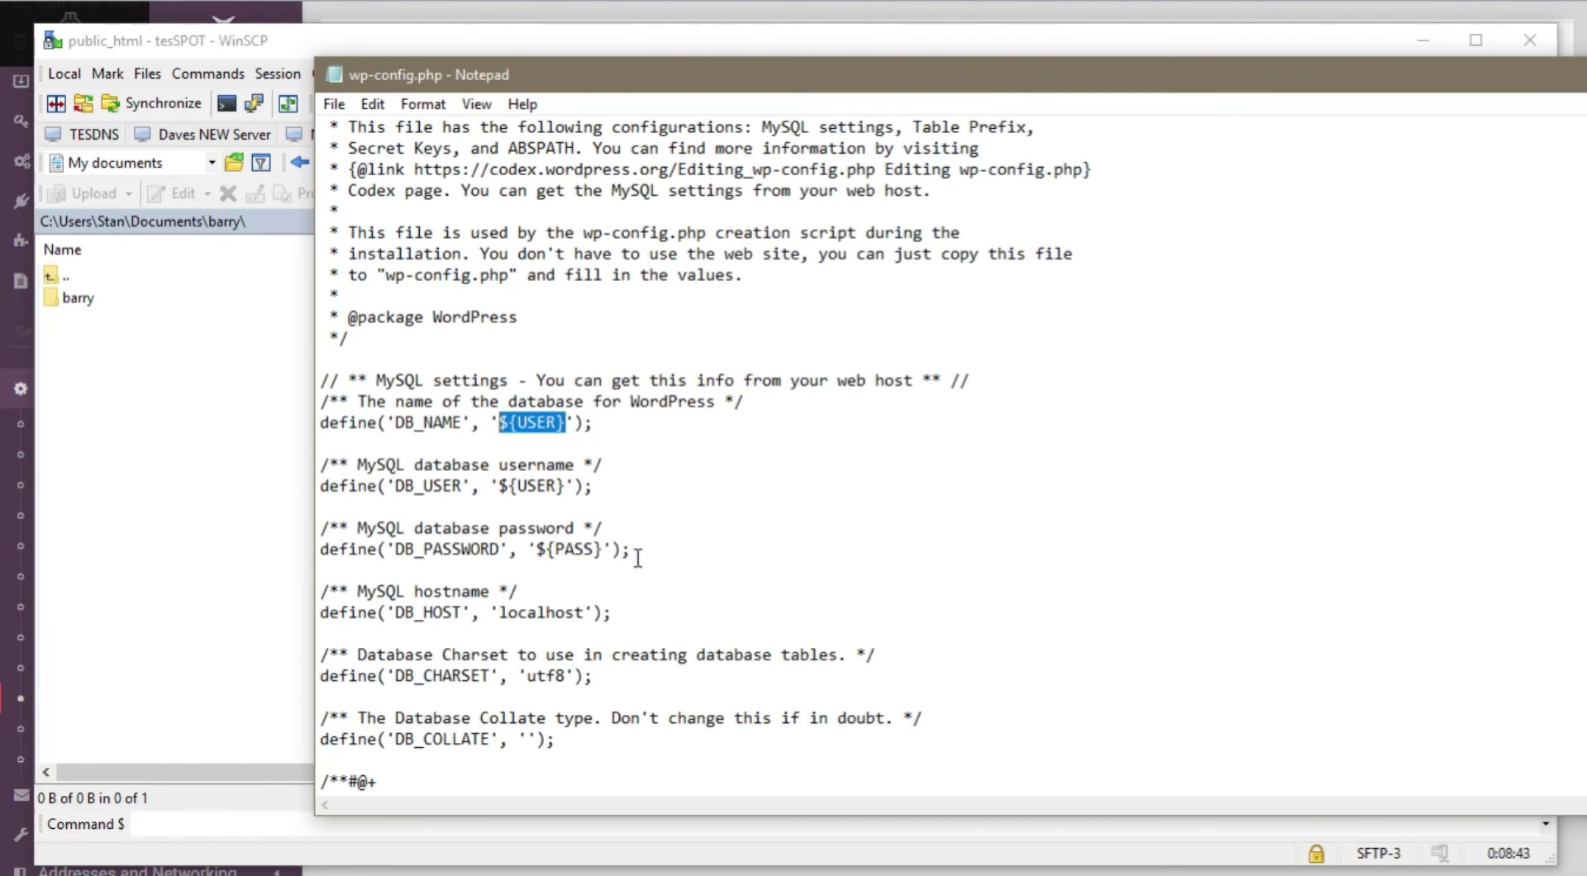
{"action": "scroll", "coordinate": [659, 524], "scroll_direction": "down", "scroll_amount": 1}
{"action": "scroll", "coordinate": [652, 496], "scroll_direction": "up", "scroll_amount": 1}
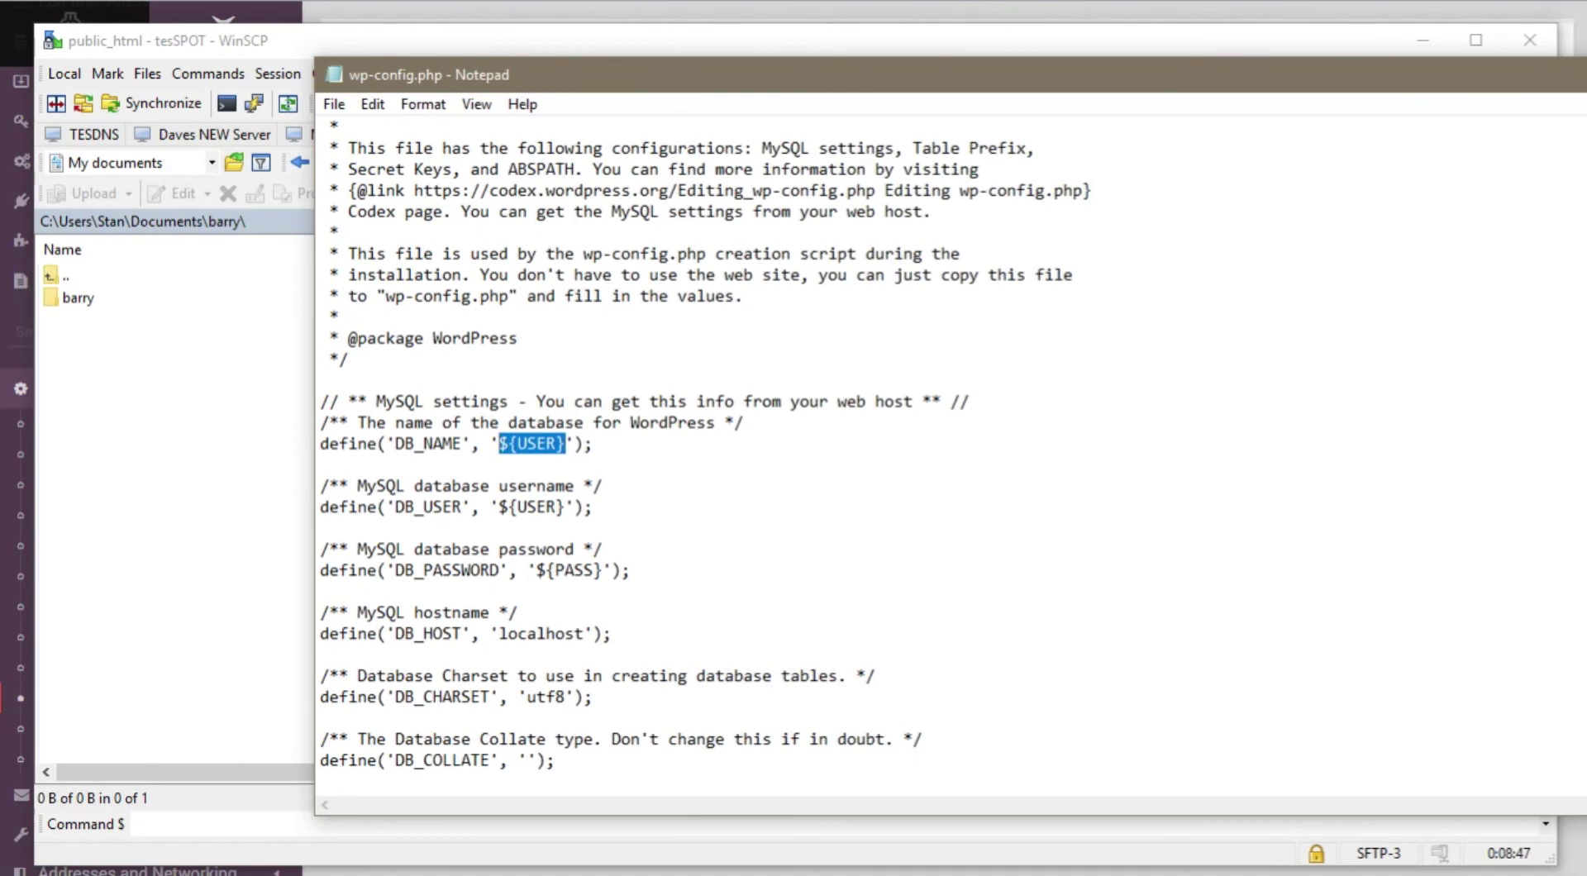
Close wp-config.php and the WinSCP window to return to the Wordpress template in Virtualmin
{"action": "left_click_drag", "start_coordinate": [1448, 90], "coordinate": [1303, 105]}
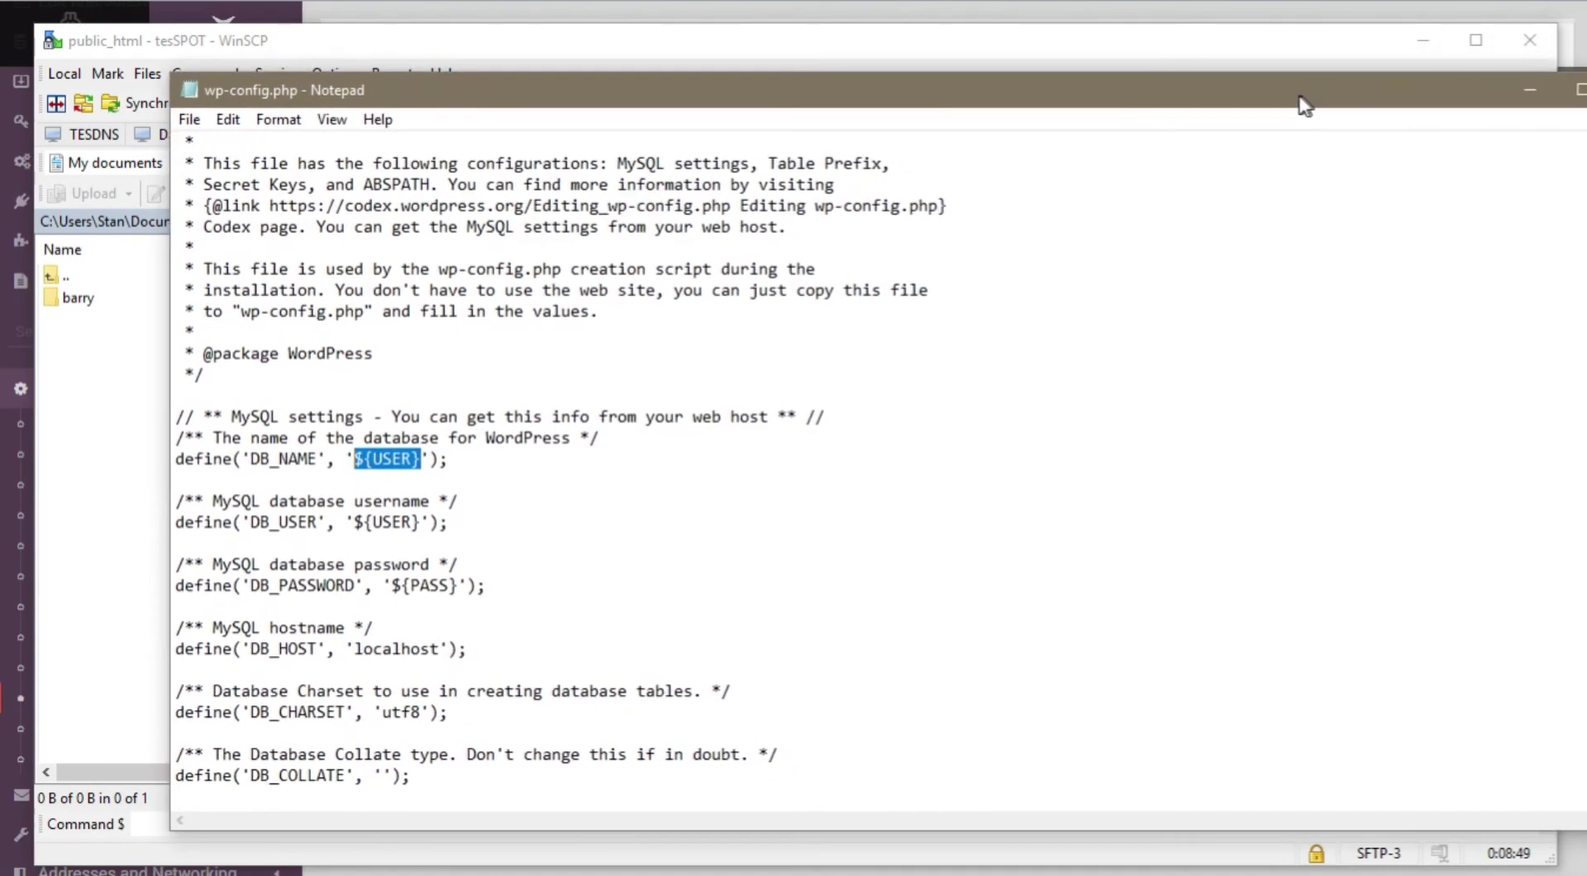
{"action": "key", "text": "alt+F4"}
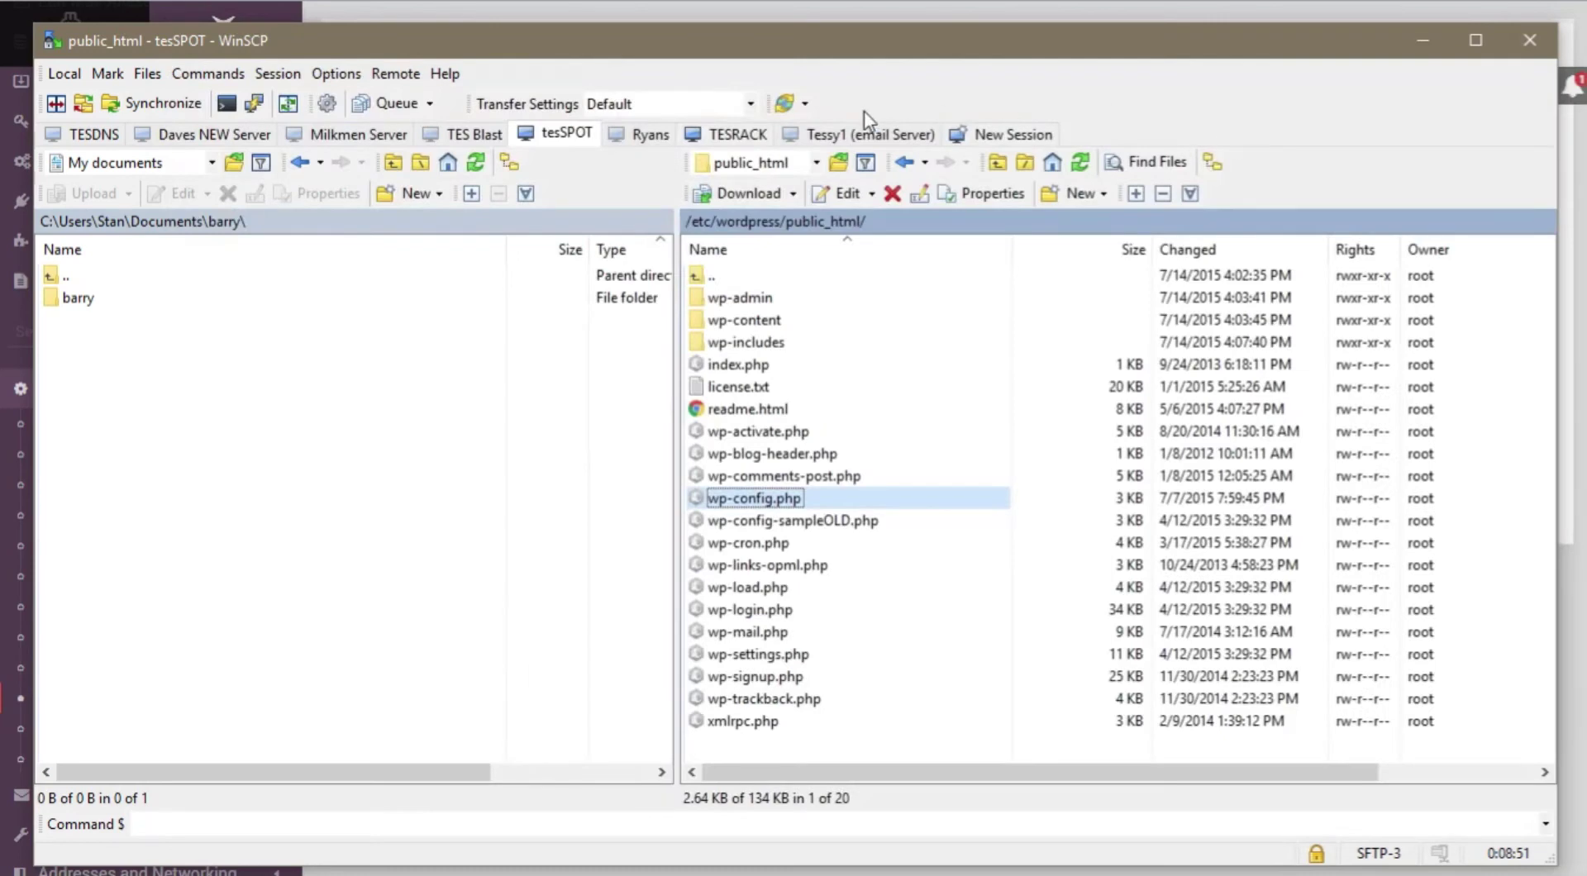
{"action": "left_click", "coordinate": [1530, 40]}
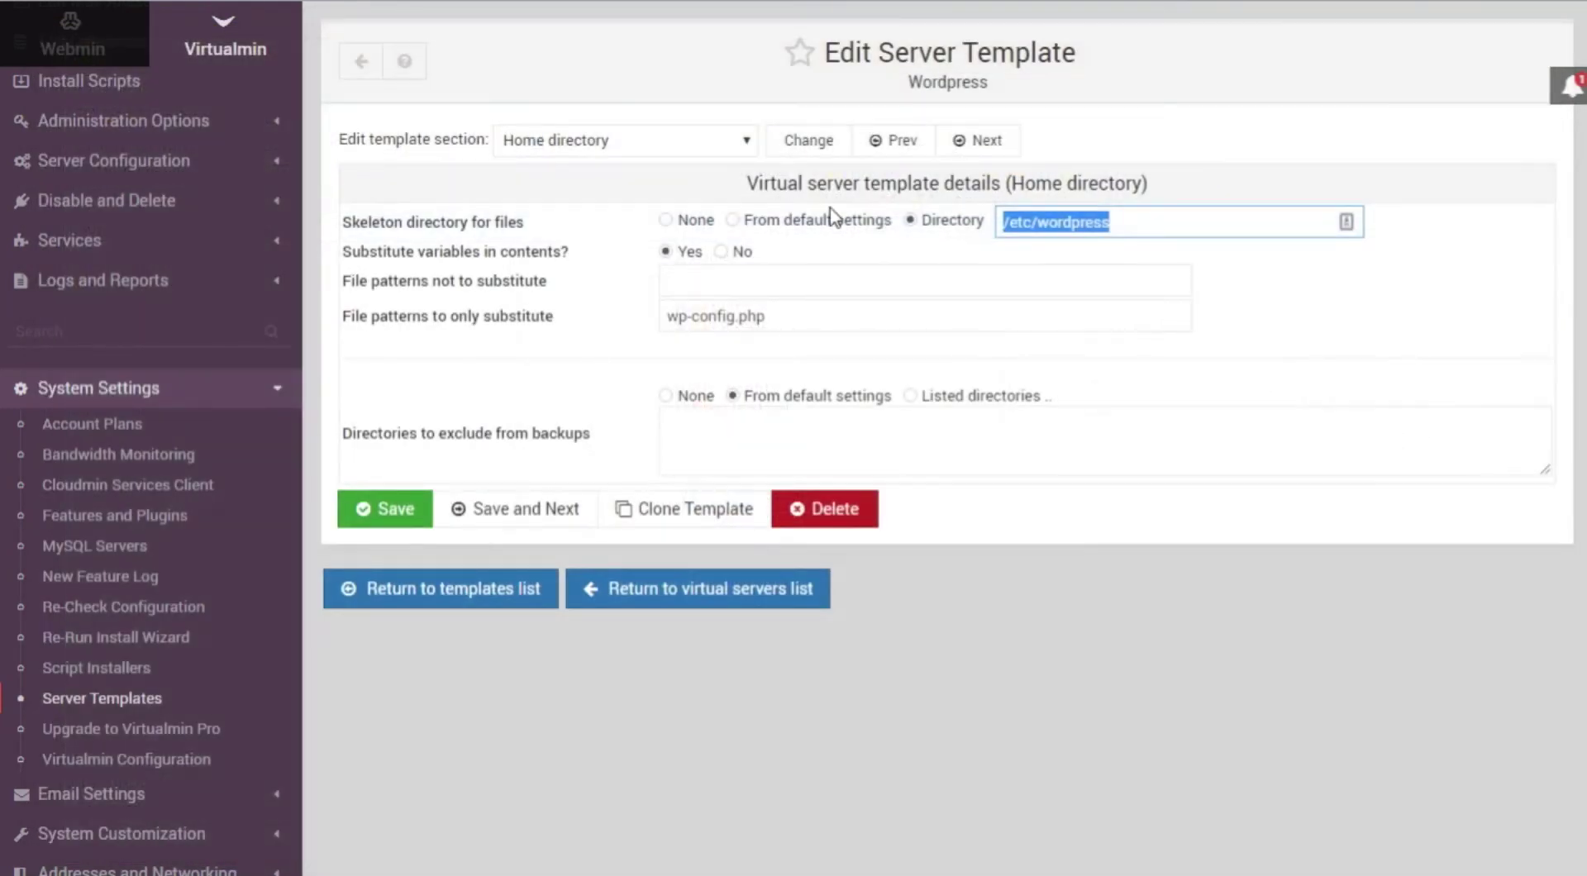